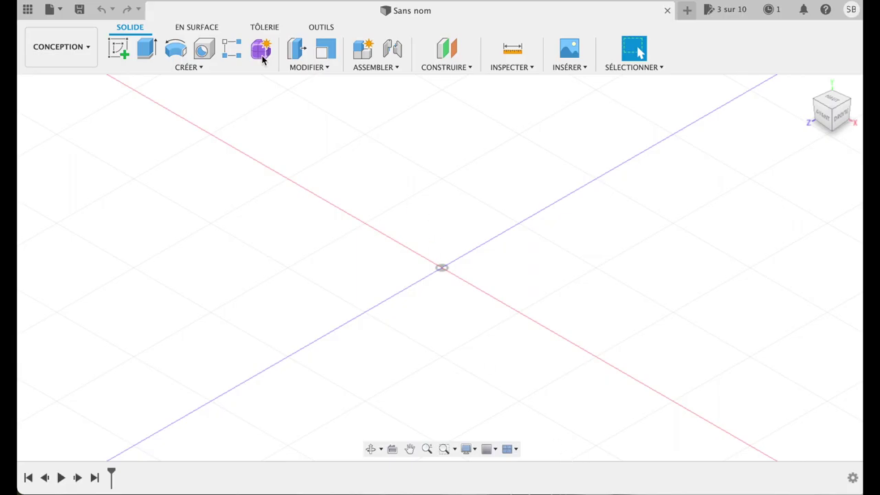
Create an empty sketch on the bottom XZ origin plane and finish it.
click(118, 48)
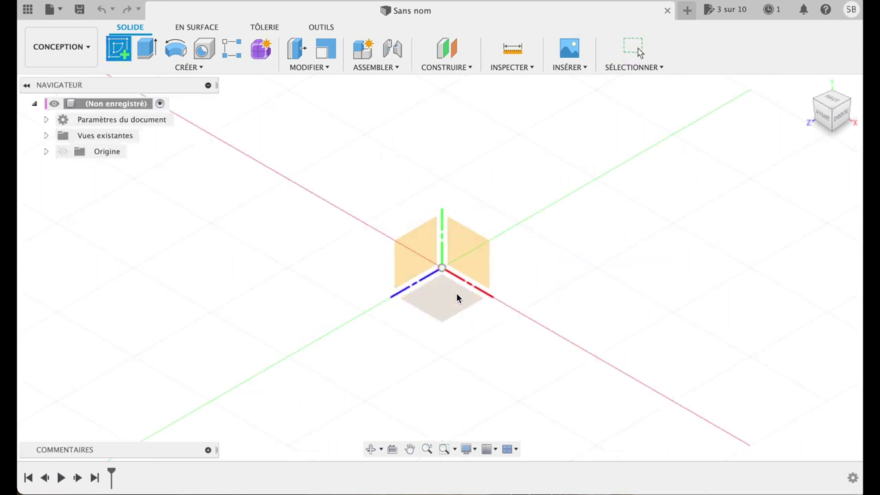
click(458, 298)
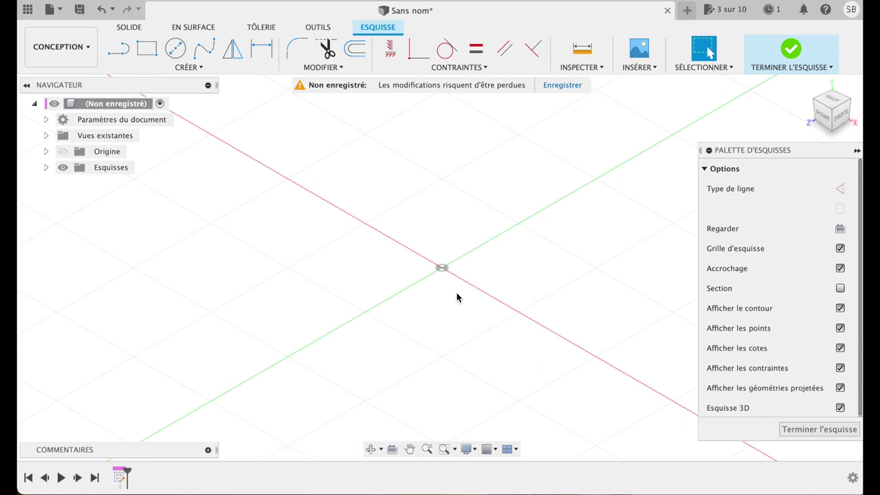
click(802, 430)
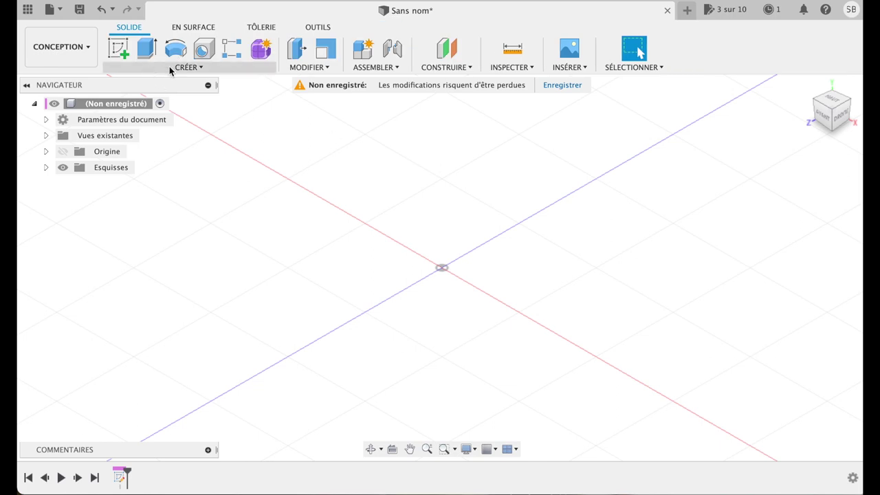
Create a 100 mm diameter sphere centred on the origin, then view it from the front.
click(169, 66)
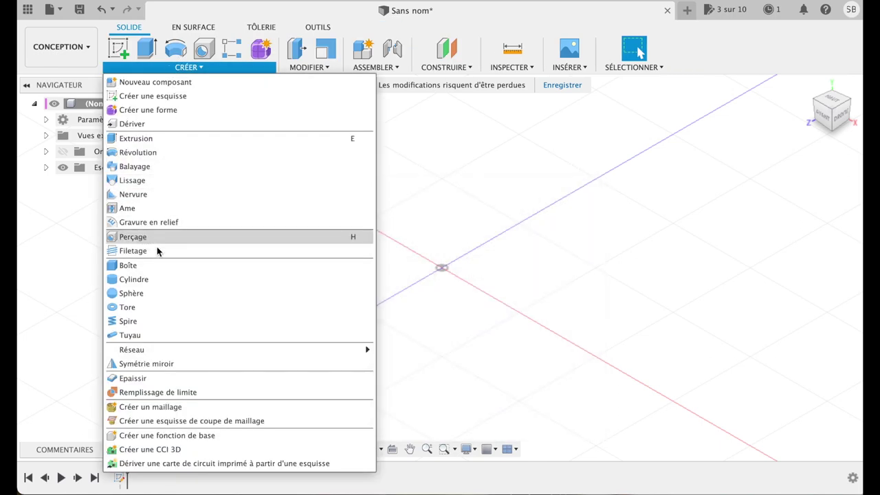
click(152, 294)
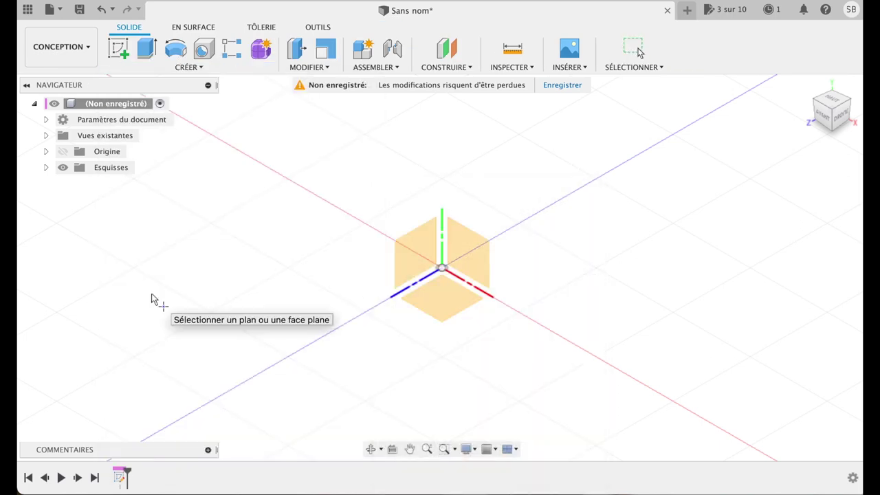
click(439, 303)
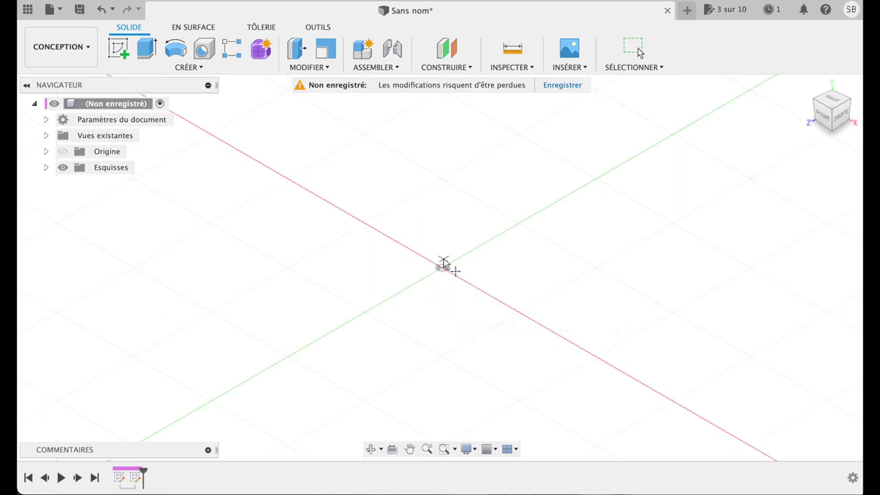
click(442, 268)
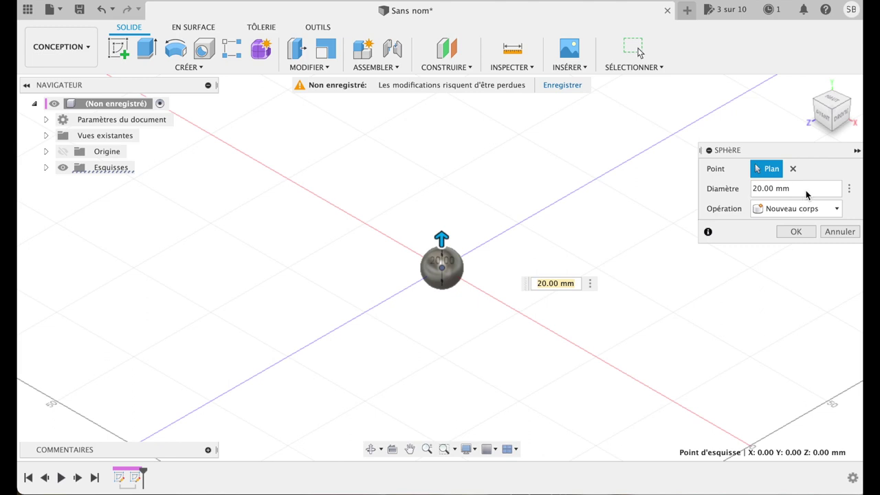
click(806, 191)
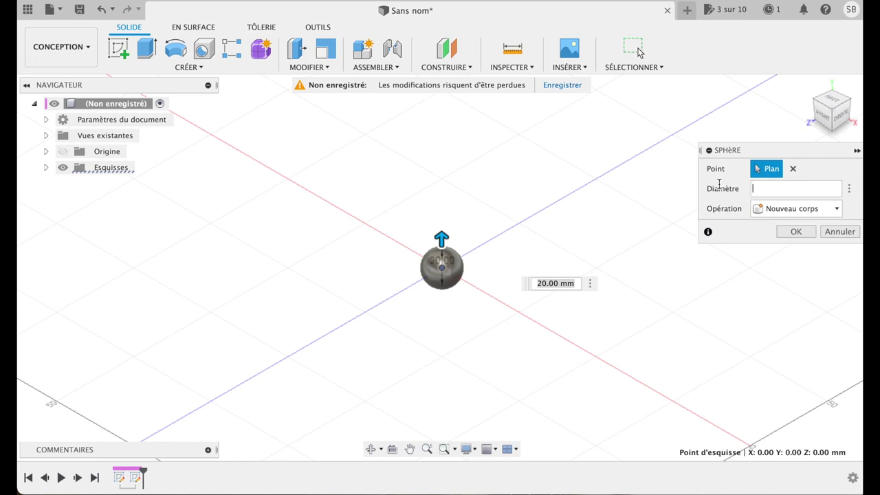
text(100)
click(797, 232)
click(823, 123)
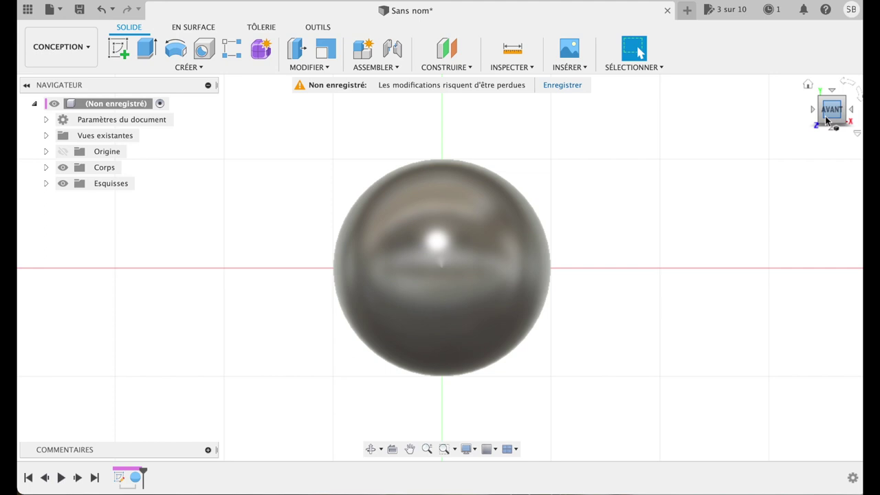
On the front plane, draw a closed 50 mm square from the sphere's top to its centre and start extruding it.
click(110, 47)
click(488, 236)
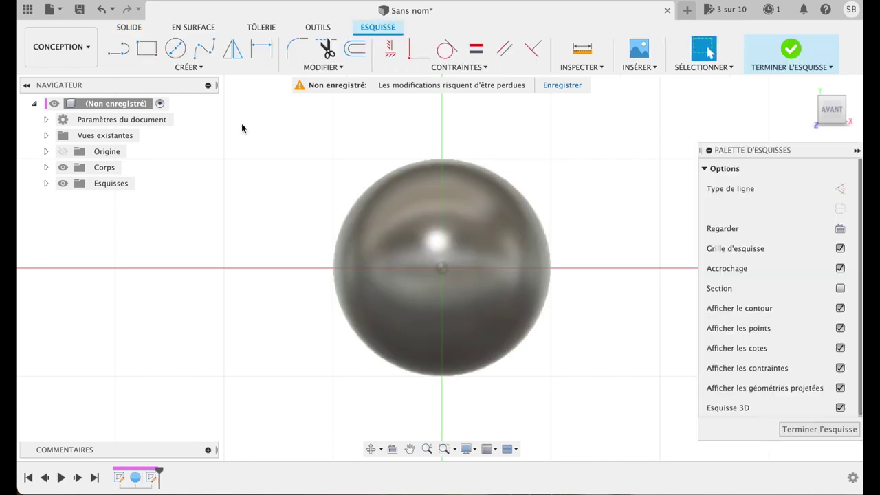
click(119, 49)
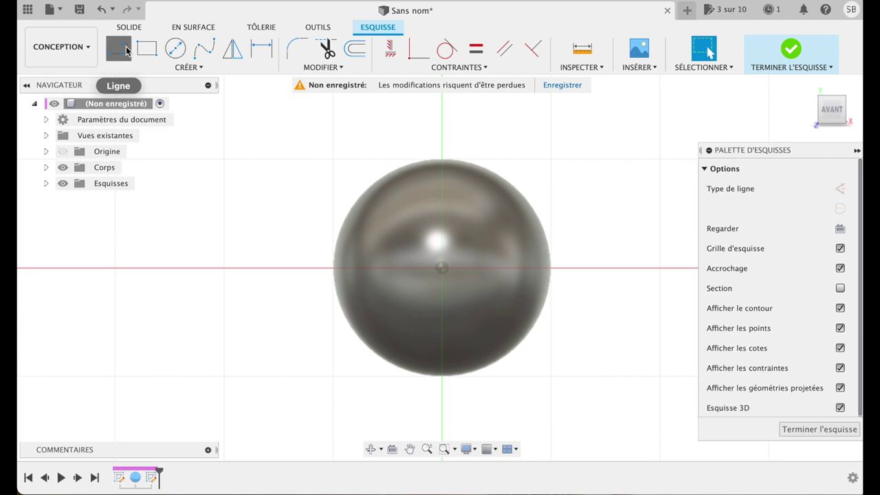
click(443, 159)
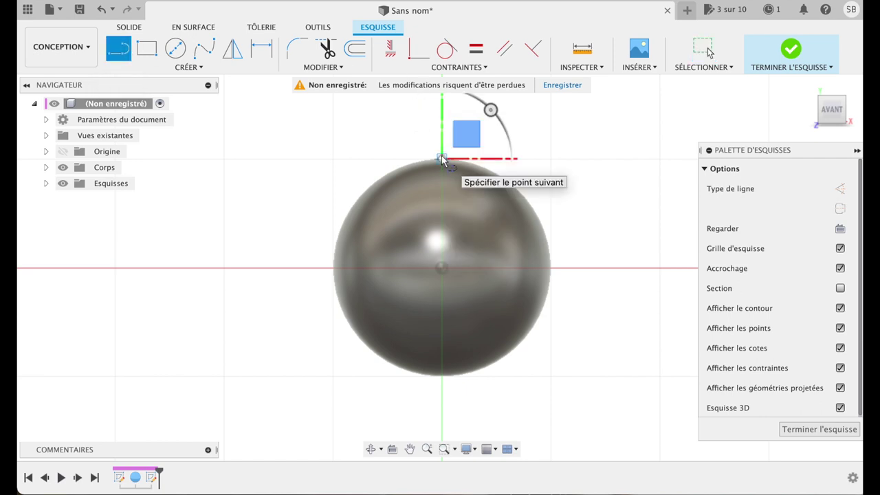
click(551, 160)
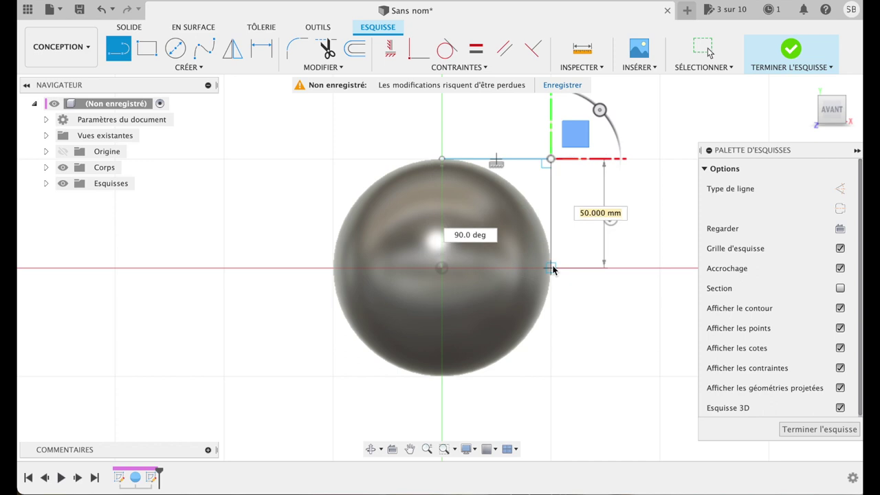
click(551, 268)
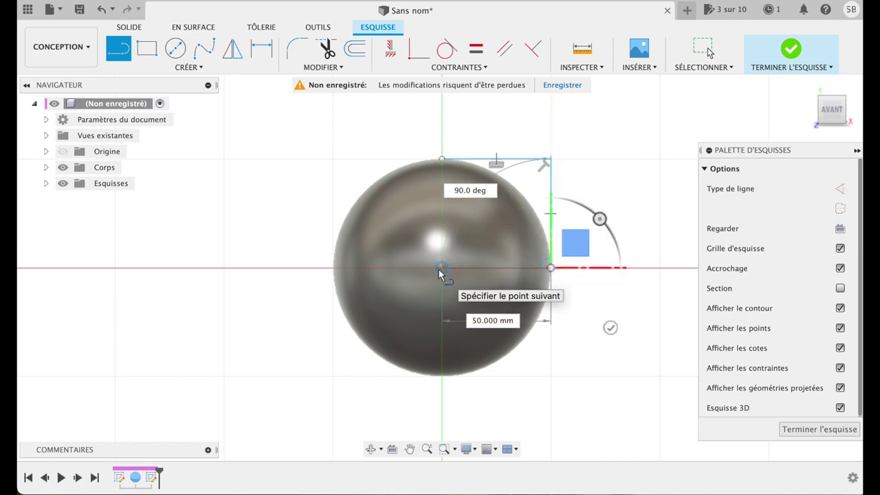
click(443, 267)
click(441, 160)
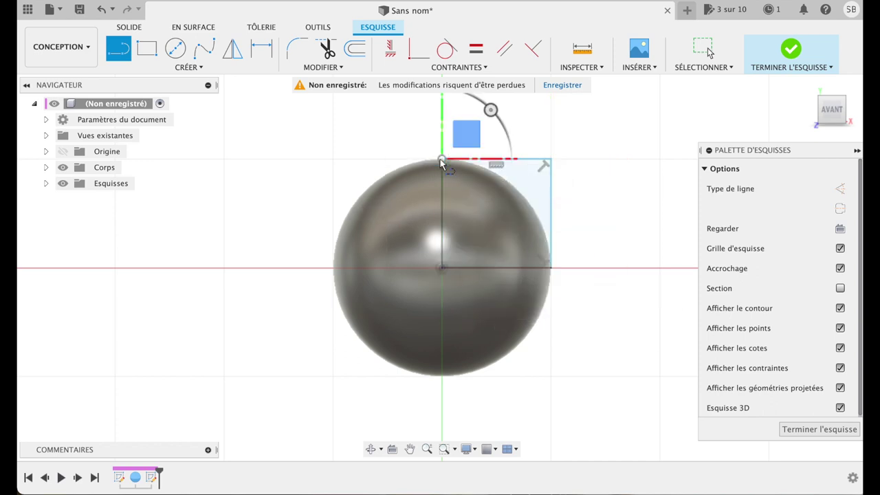
key(e)
click(523, 177)
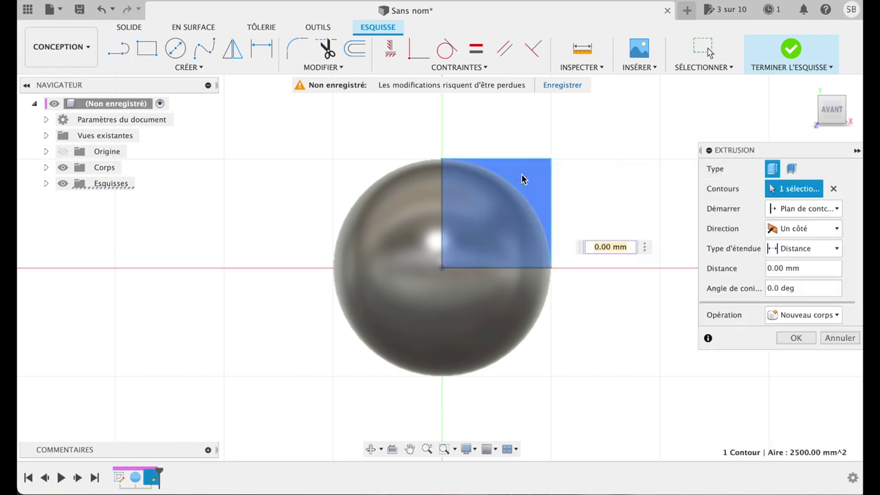
Extrude the square symmetrically through the sphere as a cut, removing its upper-right quarter.
click(529, 194)
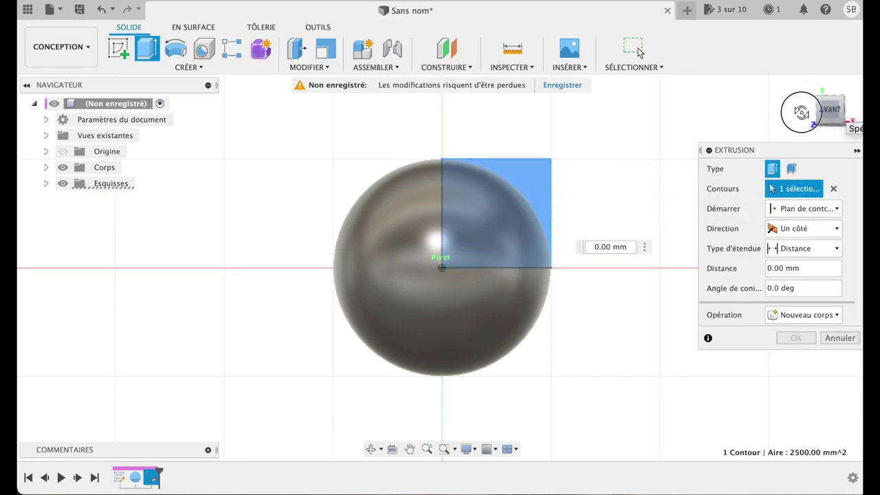
drag(832, 109, 701, 132)
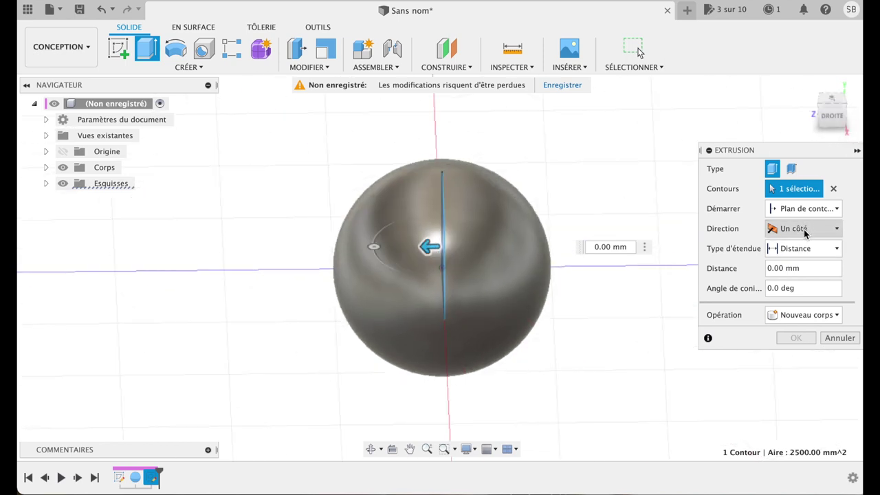
click(806, 232)
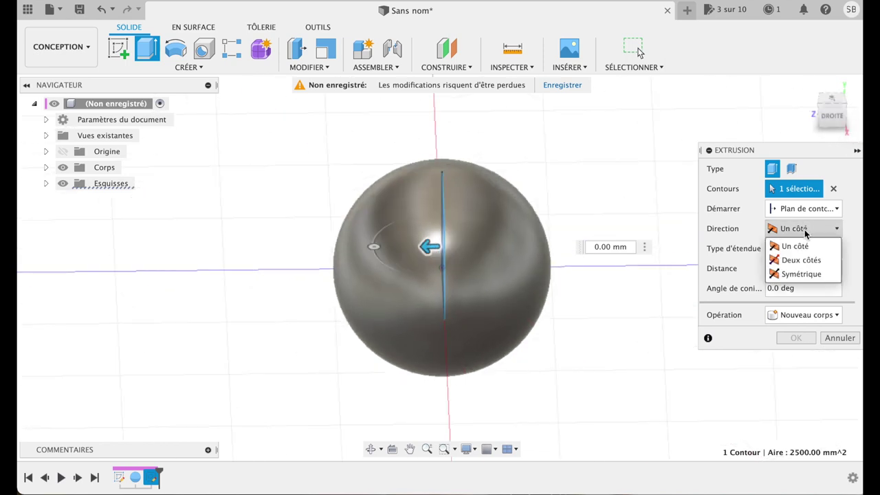
click(798, 274)
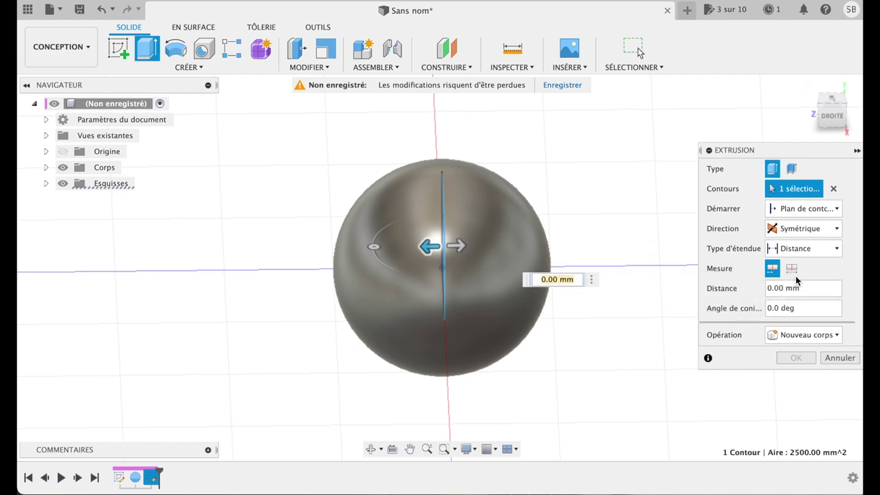
drag(428, 246, 255, 271)
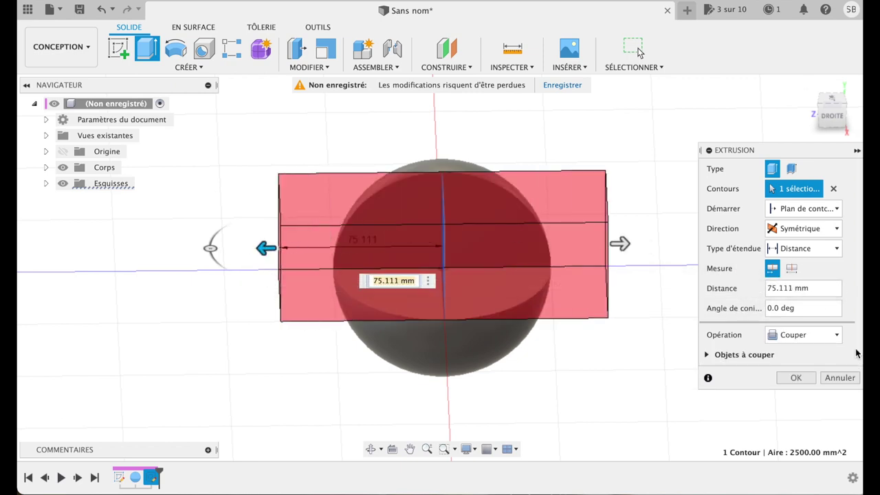
click(798, 378)
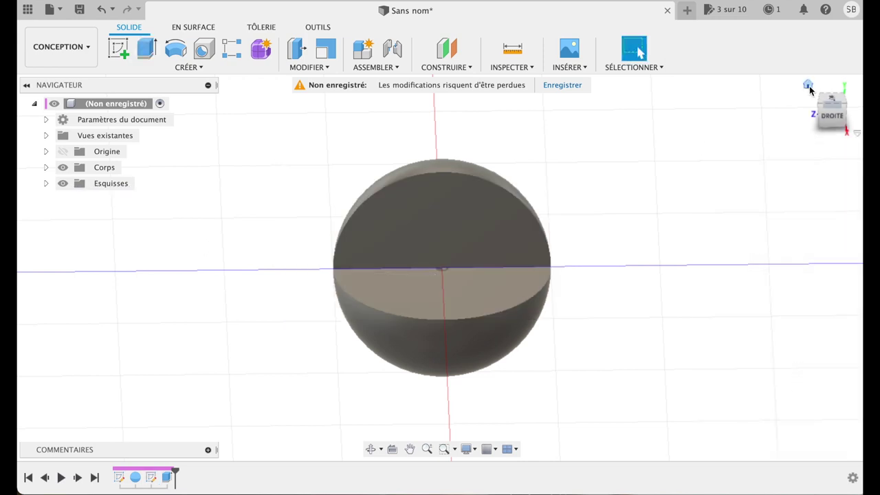
click(808, 85)
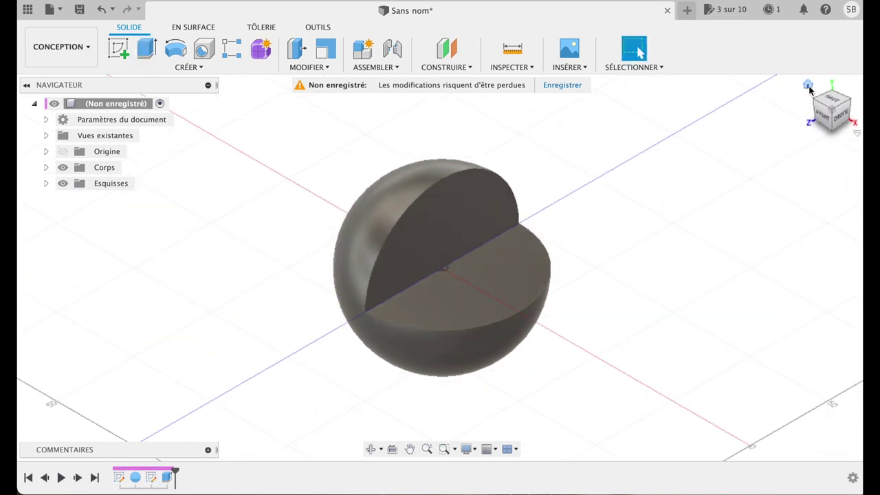
click(822, 119)
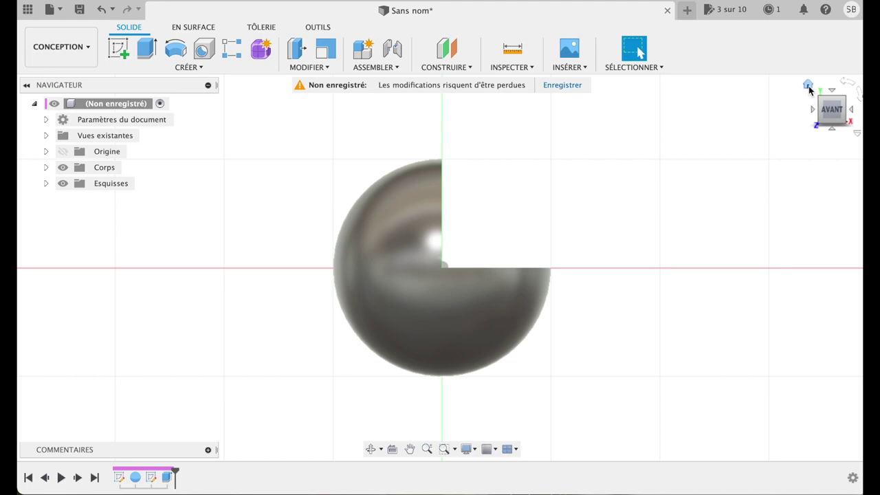
On a front-plane sketch, draw a 30 mm diameter circle centred at the notch's top corner.
click(118, 54)
click(473, 221)
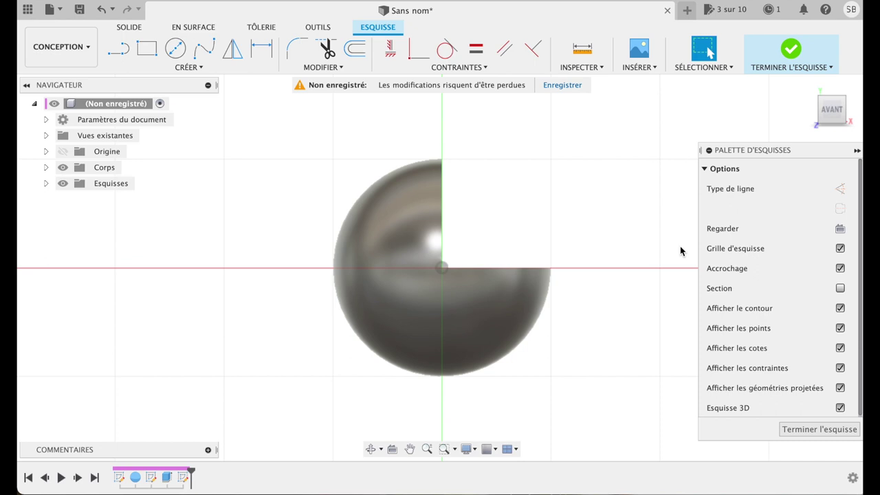
click(175, 48)
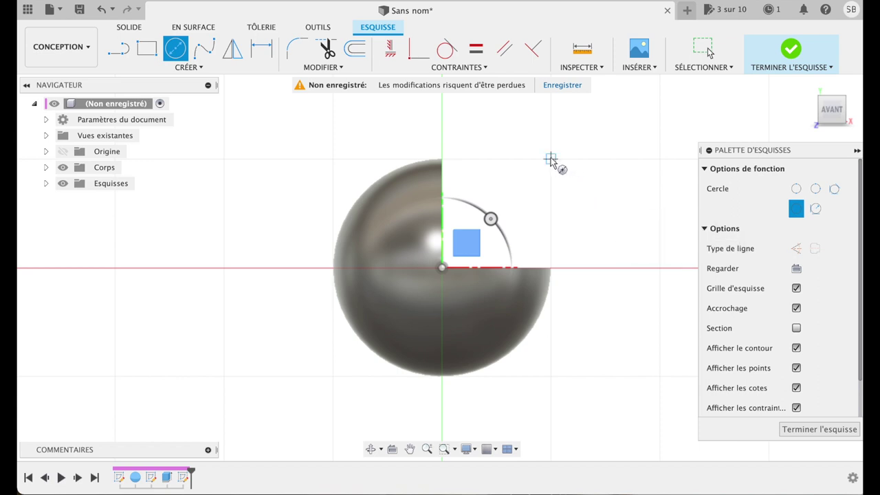
click(550, 159)
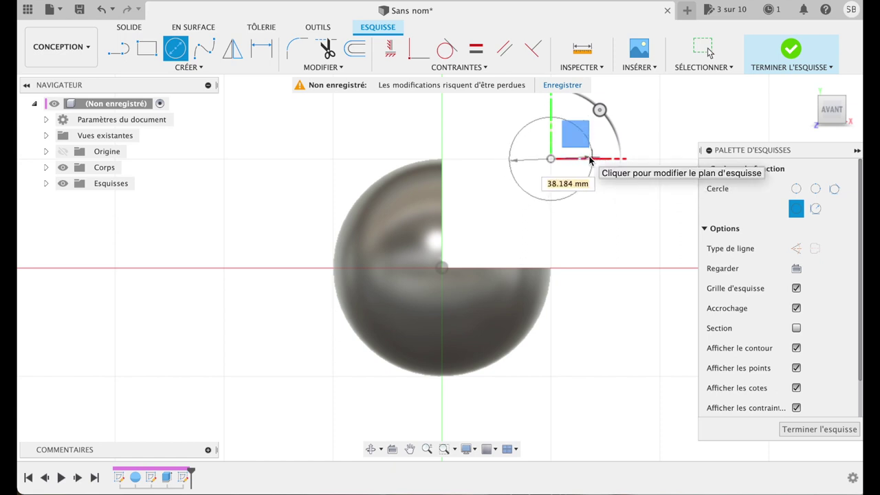
text(30)
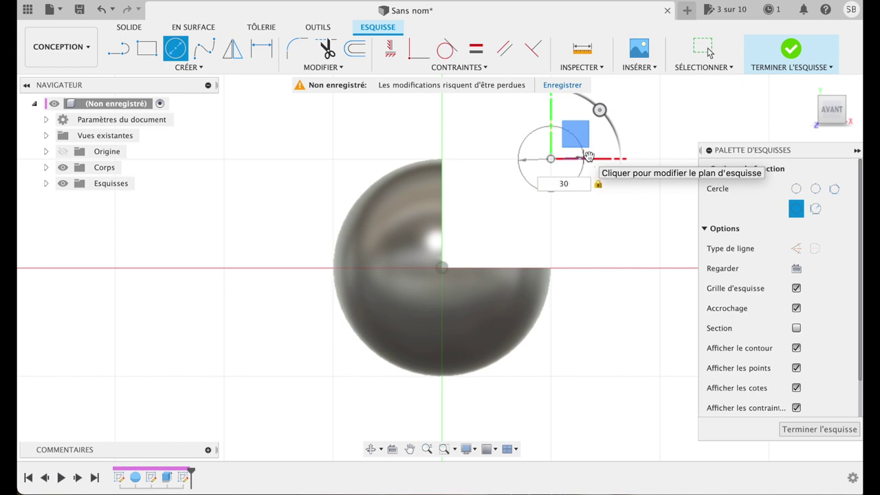
key(Return)
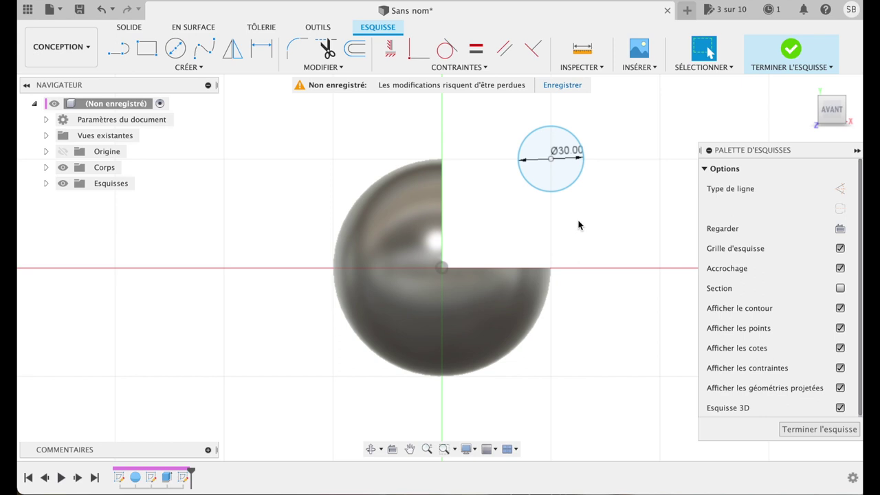
scroll(582, 194, up, 2)
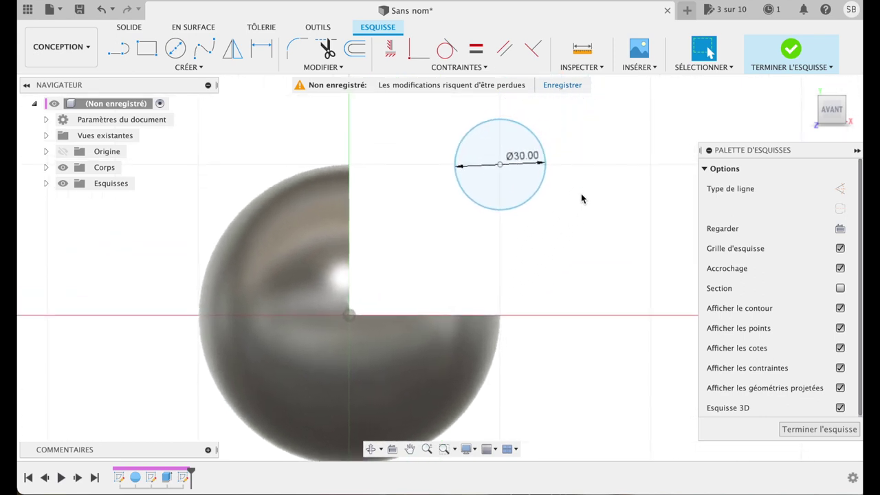
scroll(581, 199, up, 1)
Draw a line from the circle's top to its centre at a 50° angle.
scroll(582, 199, up, 1)
scroll(581, 199, up, 1)
scroll(581, 202, up, 1)
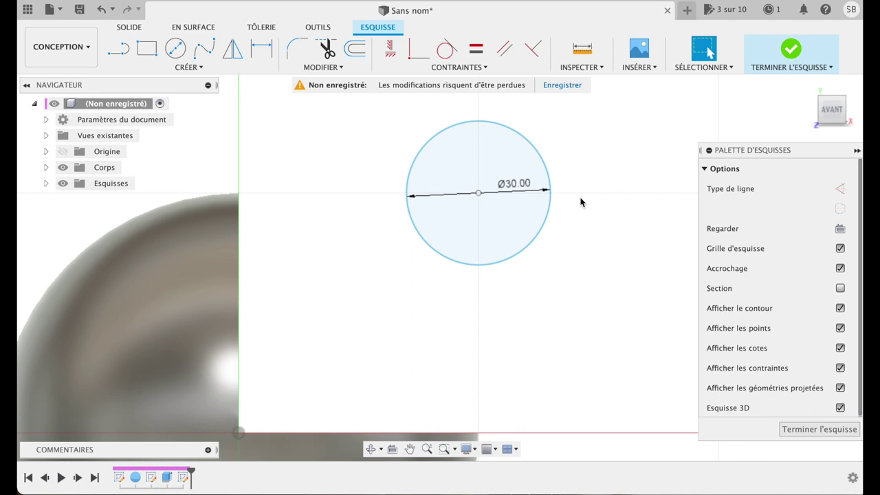
click(119, 49)
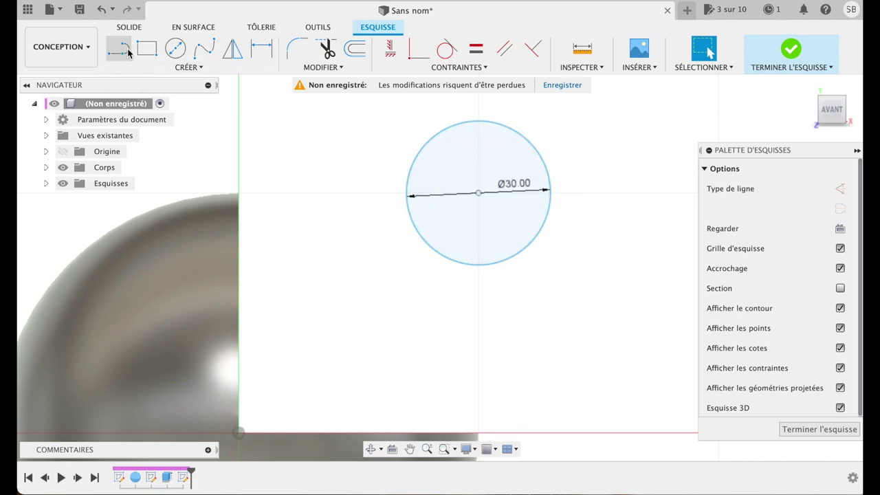
click(448, 128)
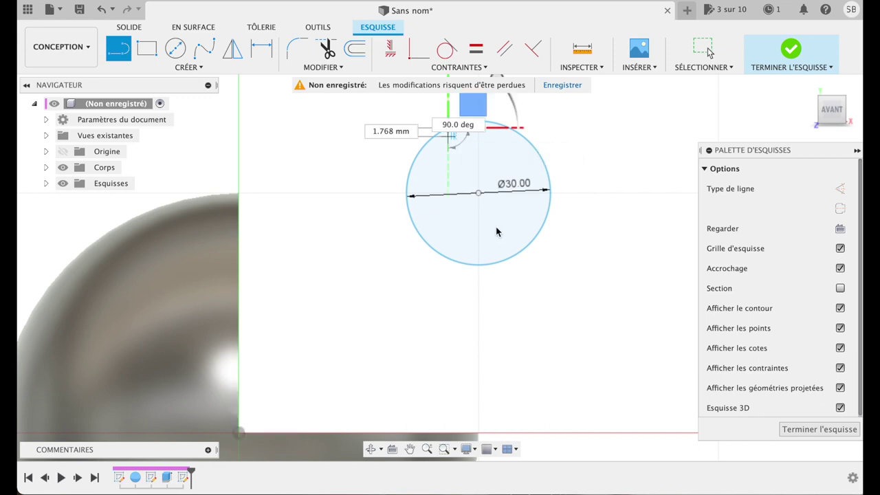
click(480, 193)
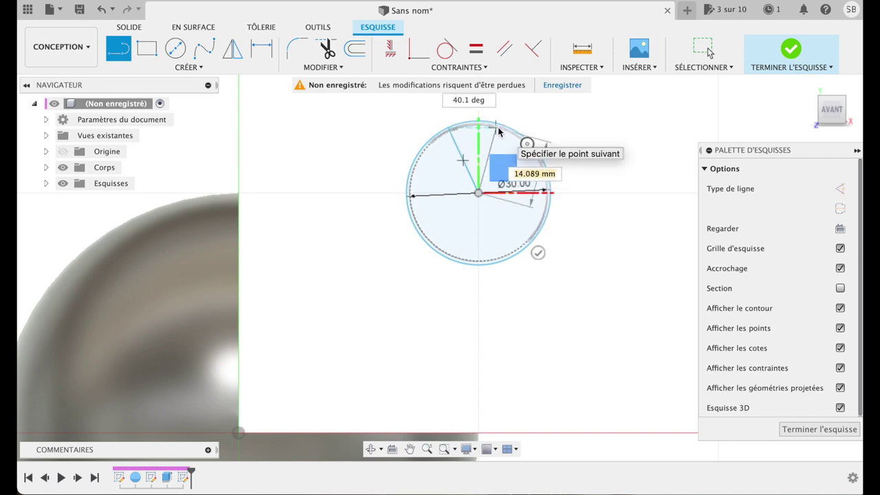
key(Tab)
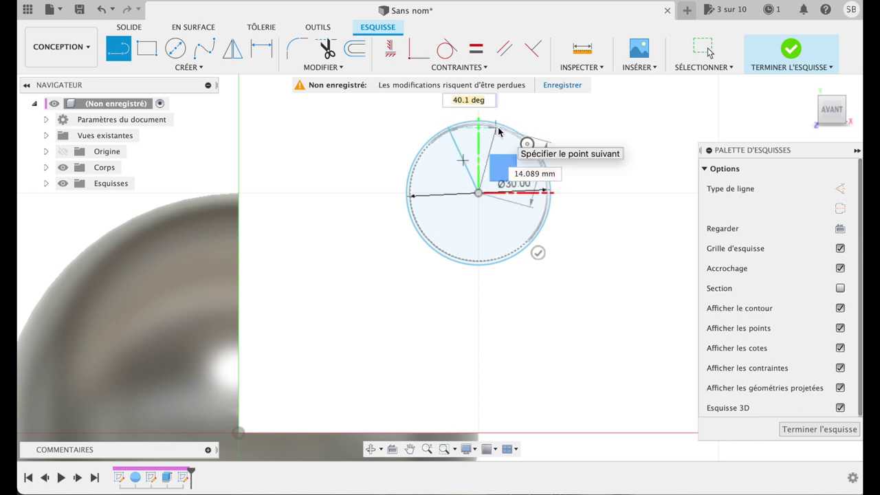
text(50)
key(Tab)
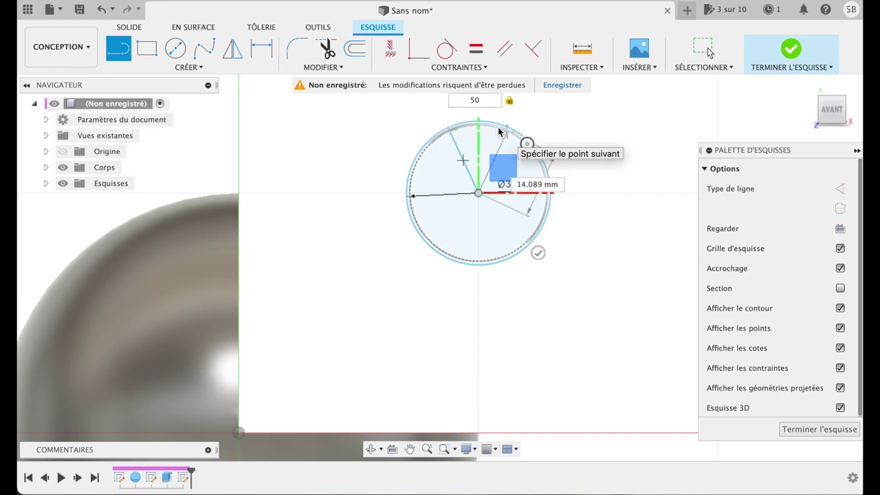
key(Escape)
Add a 15 mm line from the centre to the circle edge and start extruding the notched profile.
click(461, 162)
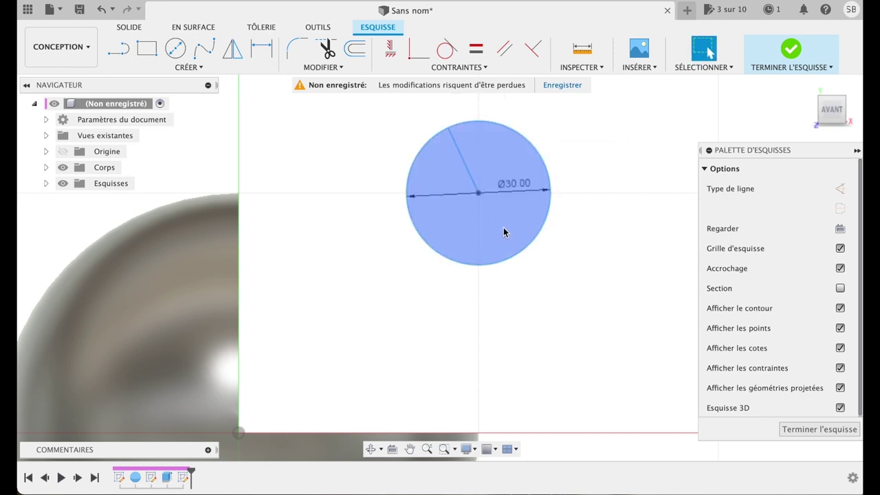
key(Escape)
click(116, 51)
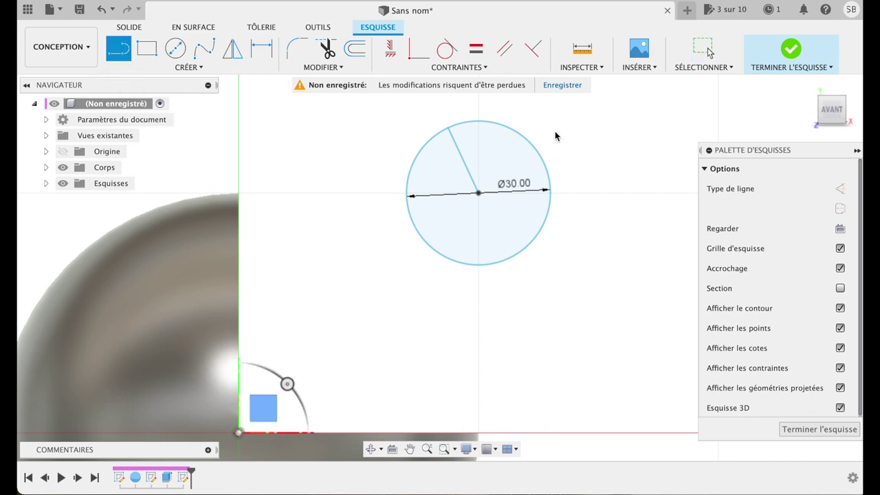
click(478, 192)
text(15)
key(Tab)
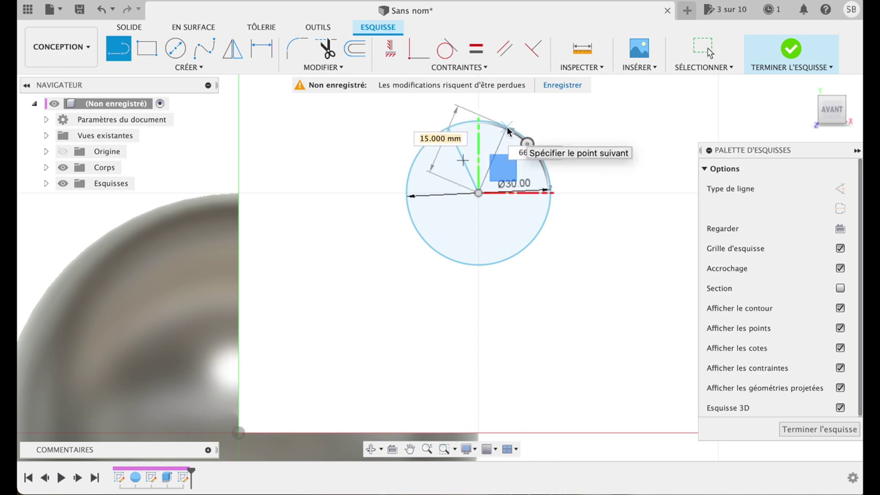
double_click(508, 130)
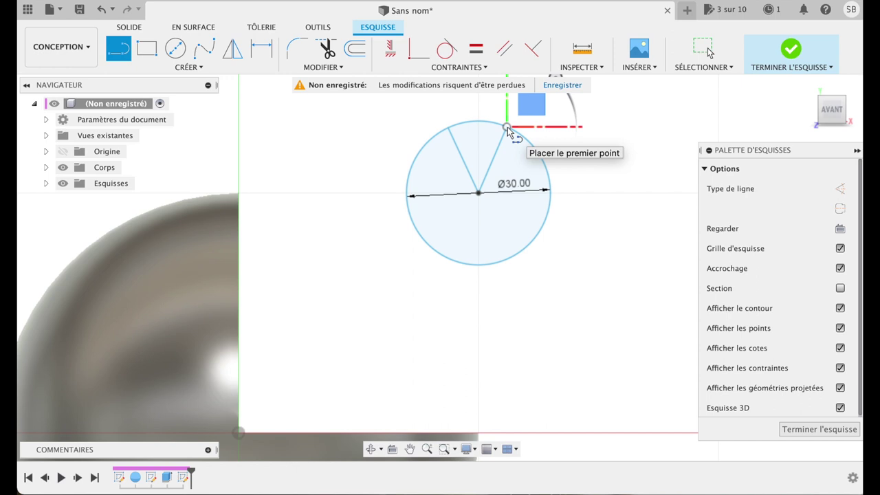
key(Escape)
click(509, 162)
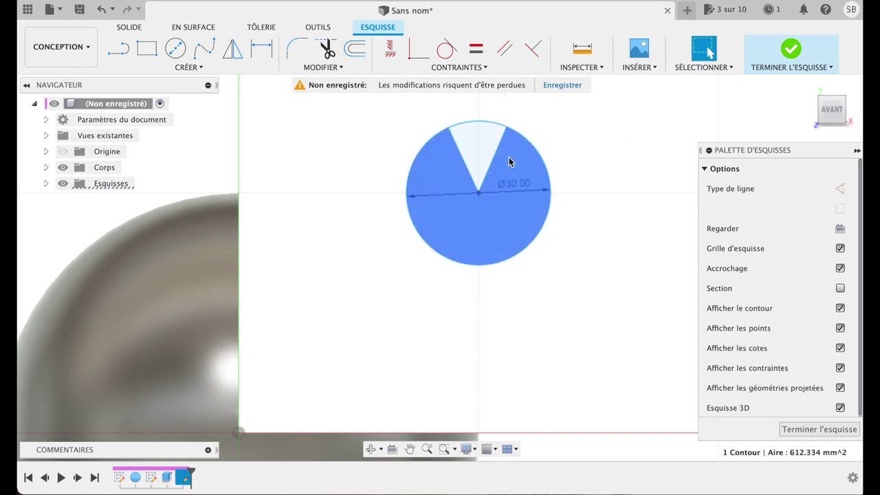
key(e)
mouse_move(832, 109)
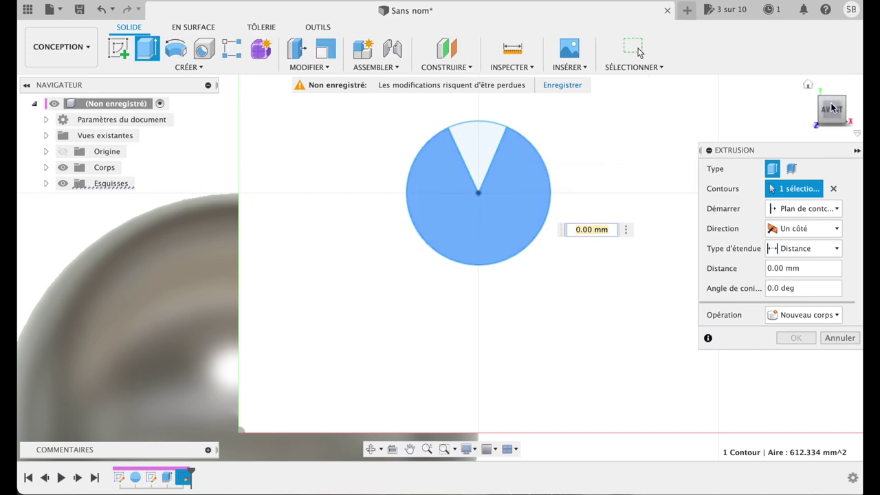
Extrude the notched circle 5.90 mm thick into a solid disc body.
shift+middle_drag(764, 89, 765, 90)
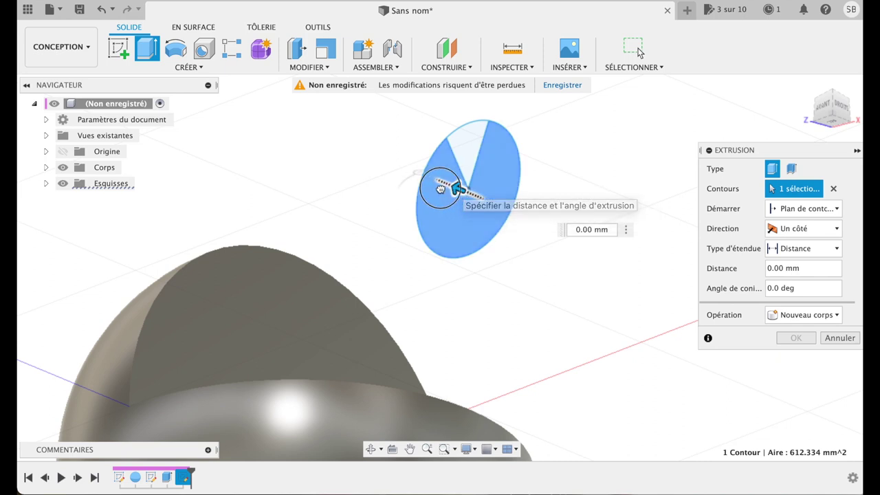
drag(452, 187, 431, 185)
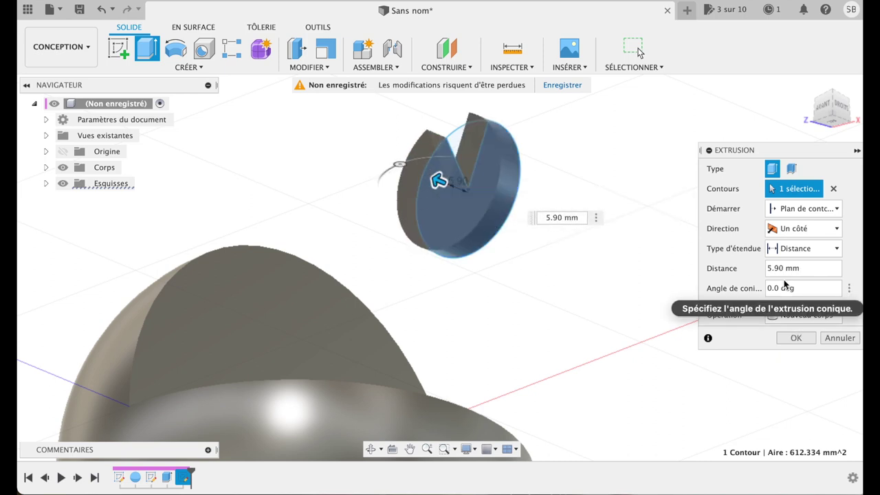
click(795, 338)
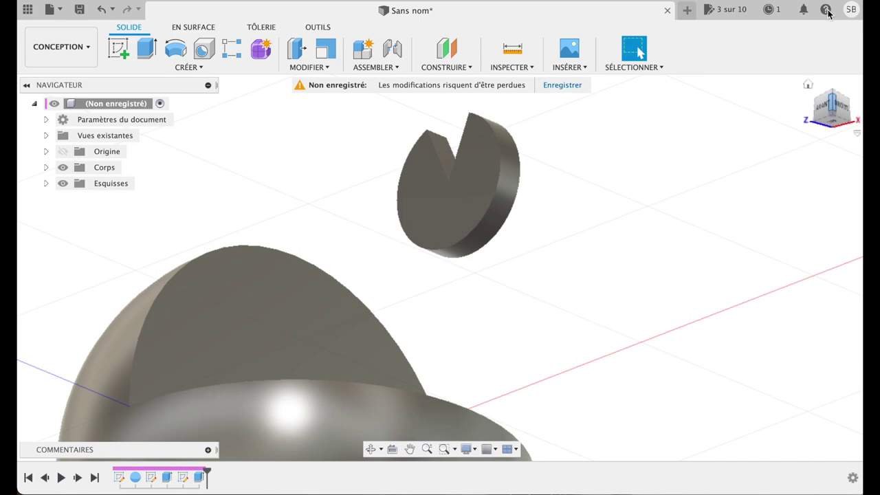
click(809, 85)
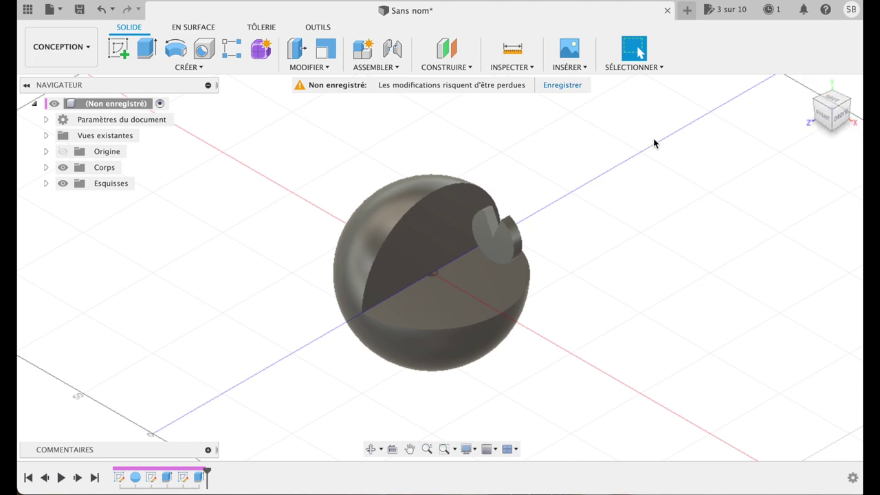
Switch to the front (AVANT) view of the sphere and disc.
click(823, 119)
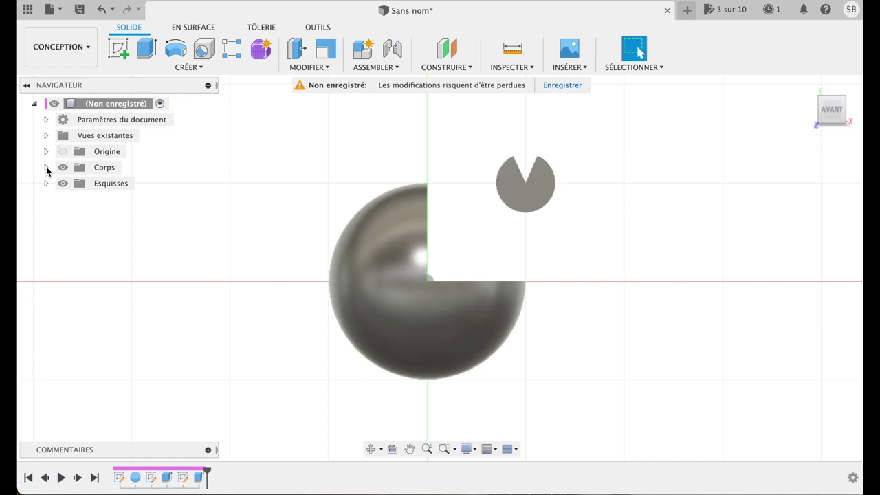
Copy and paste the Corps2 disc, moving the copy 42.152 mm along X.
click(45, 168)
click(128, 198)
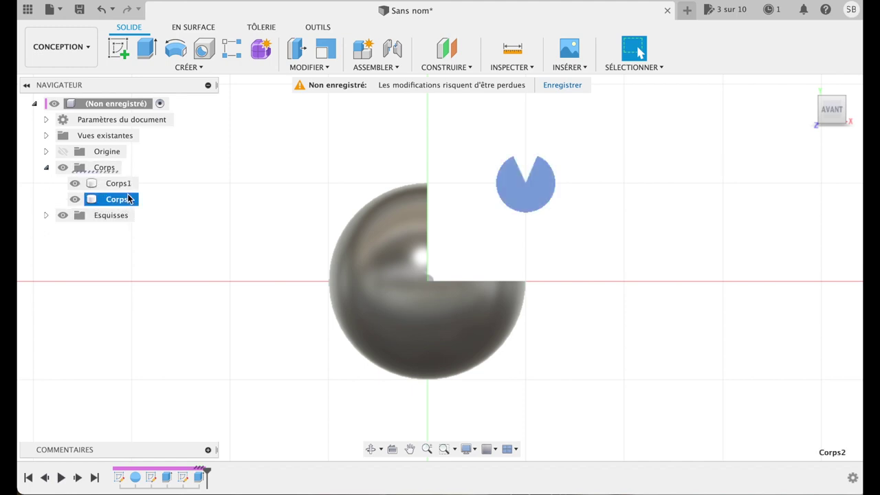
key(ctrl+c)
key(ctrl+v)
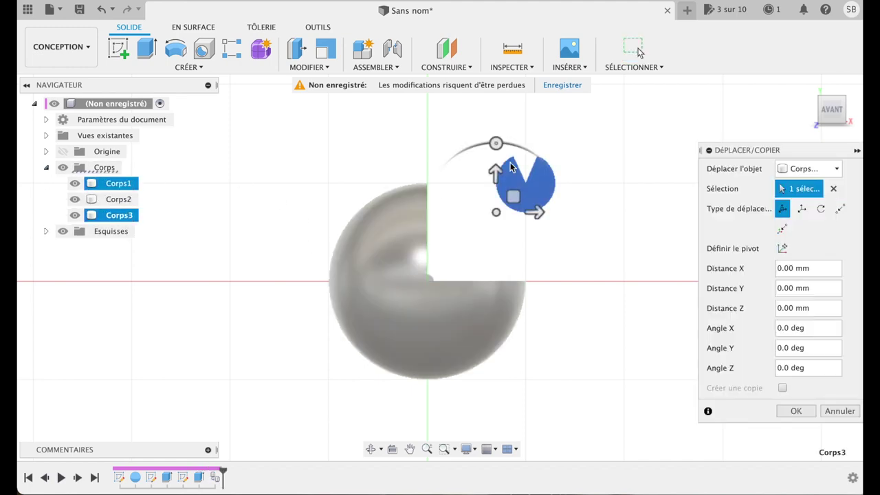
drag(540, 210, 622, 211)
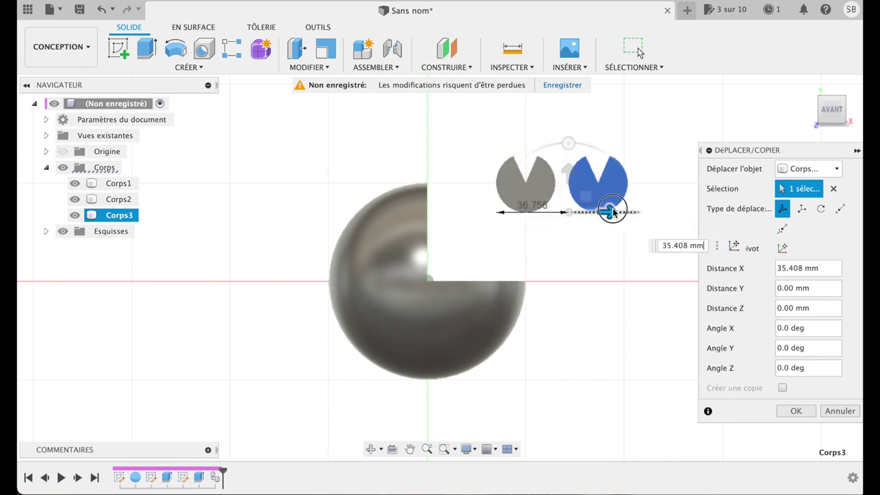
click(795, 411)
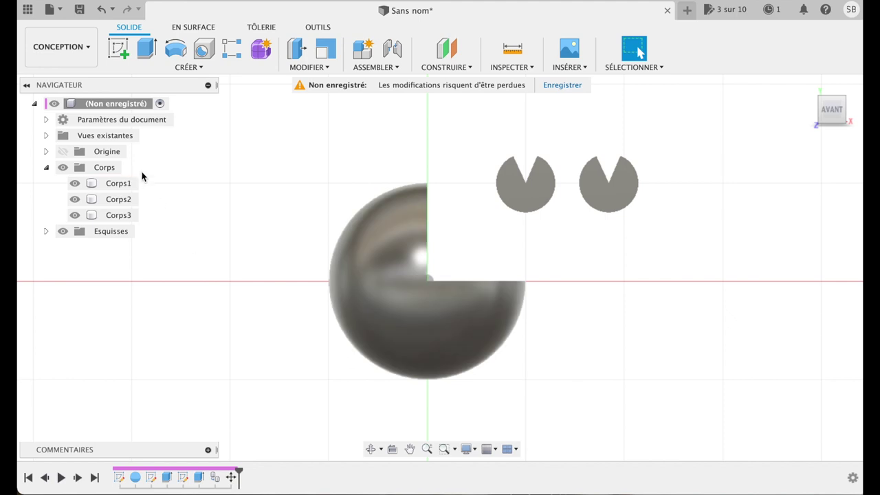
click(122, 185)
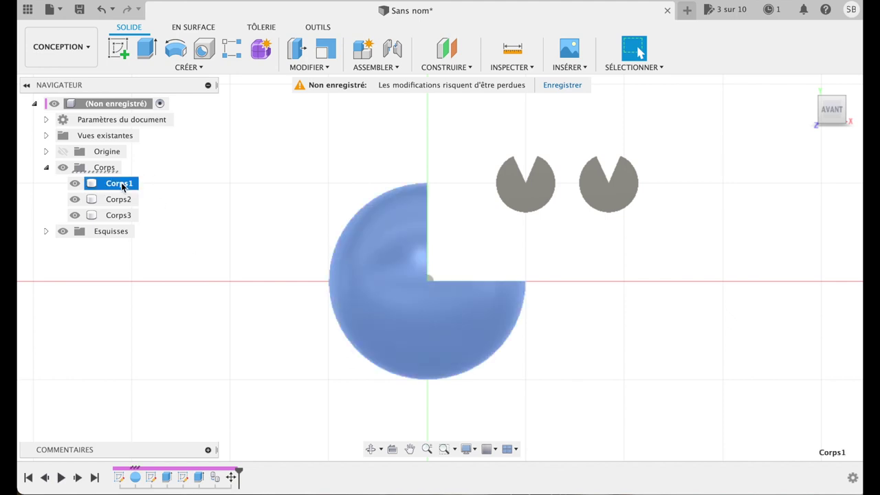
Move Corps1, rotating it -90° about Y and shifting it about -169 mm in Z over the discs.
key(m)
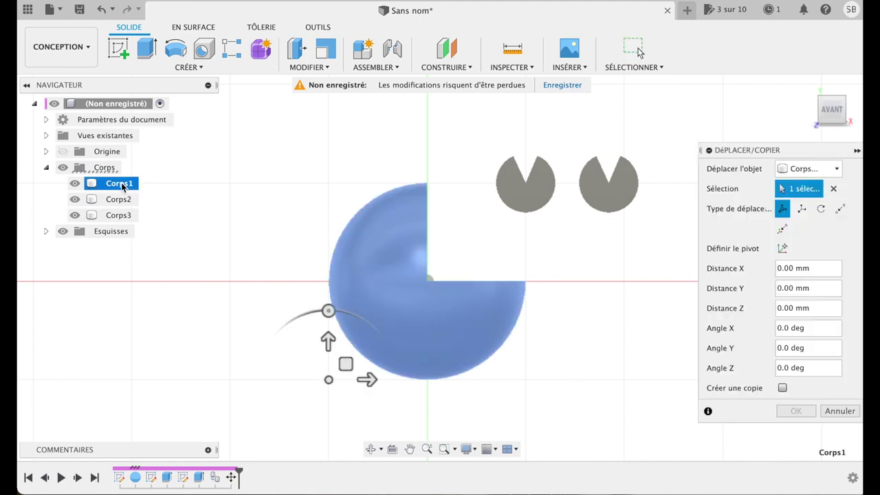
mouse_move(832, 109)
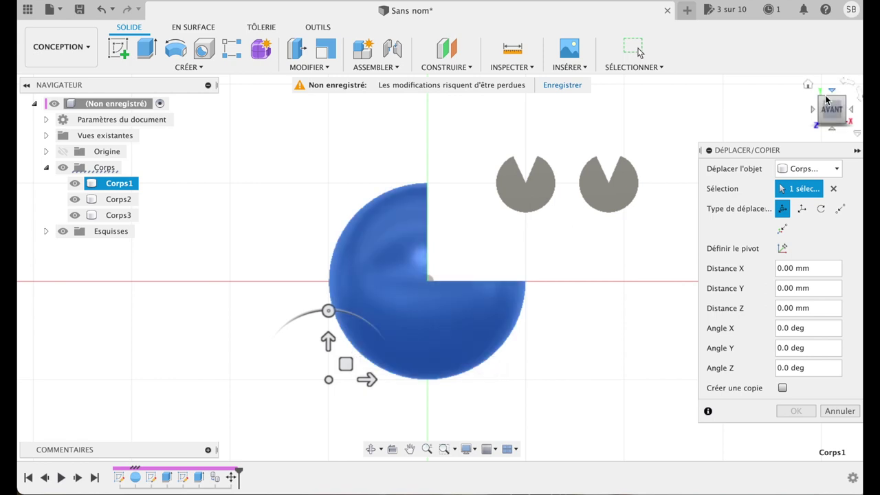
click(832, 92)
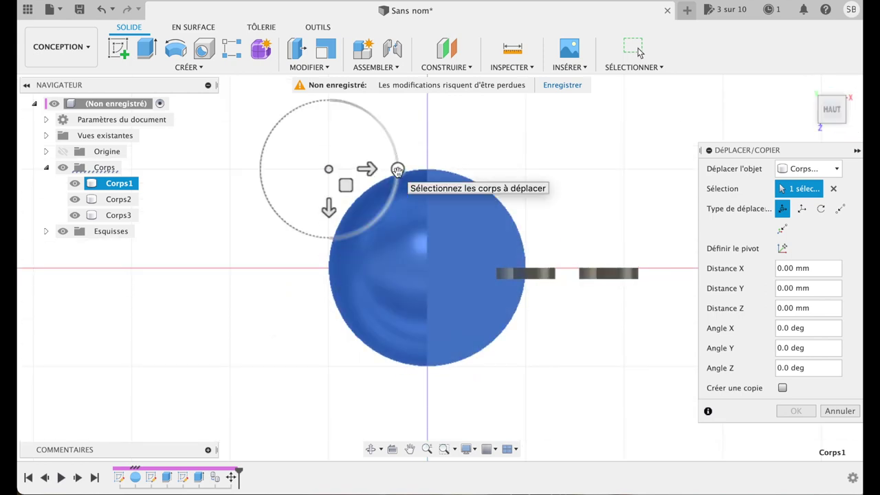
drag(397, 202, 327, 238)
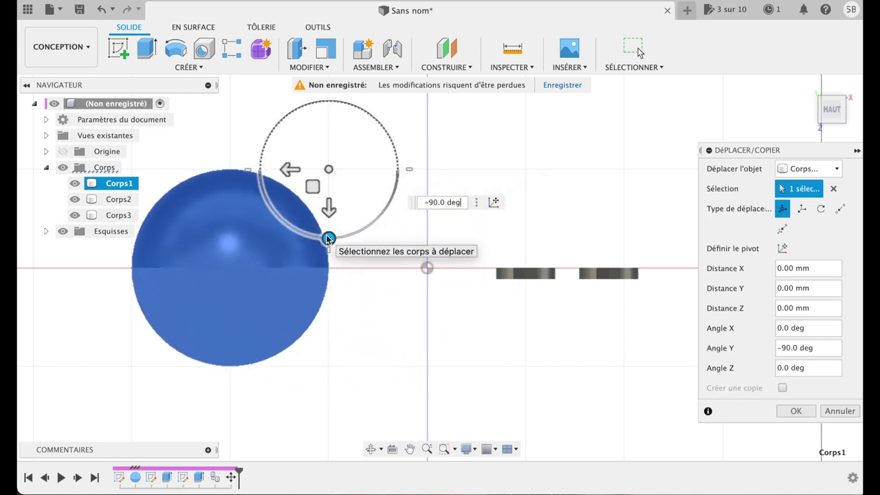
drag(291, 169, 627, 164)
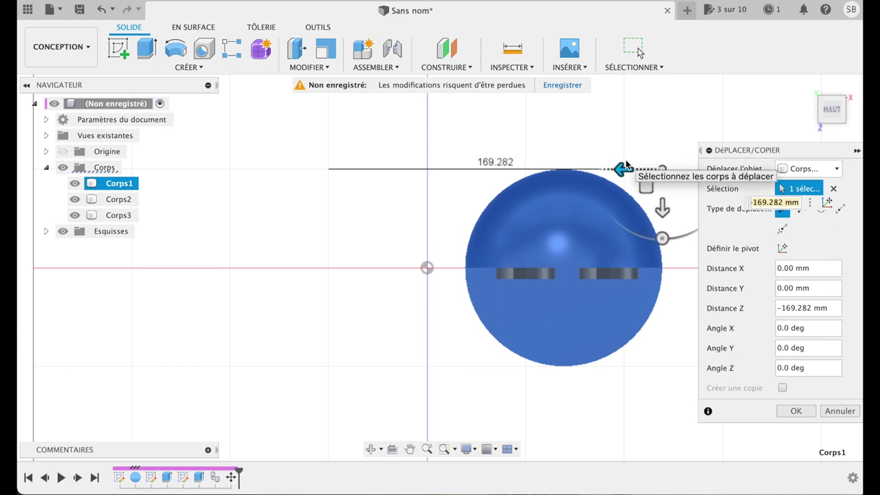
click(796, 411)
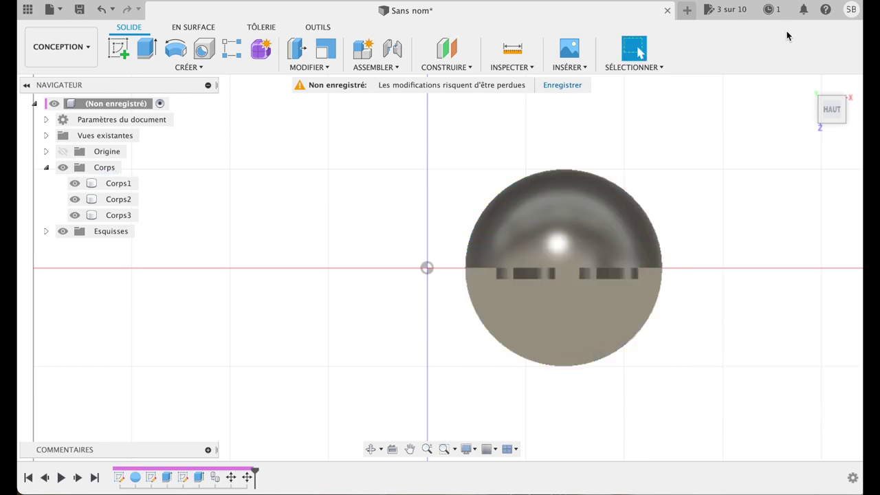
click(808, 86)
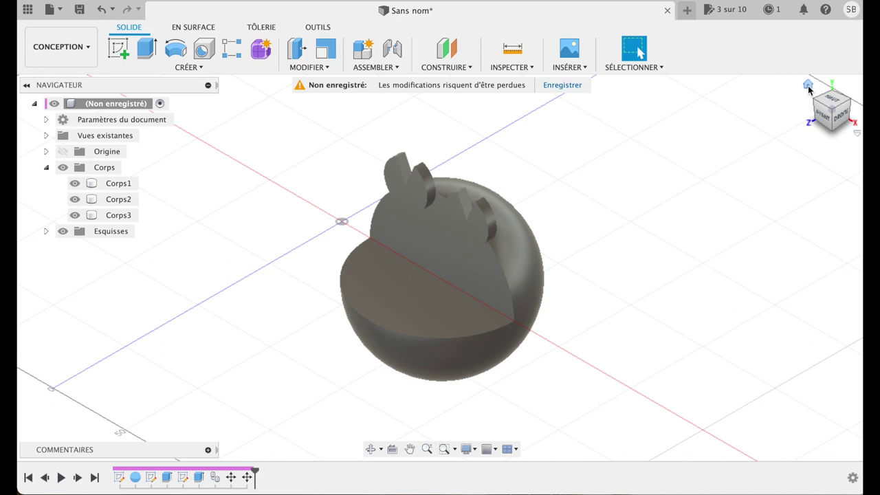
Switch to the front (AVANT) ViewCube view, with both notched ears above the sphere.
click(825, 117)
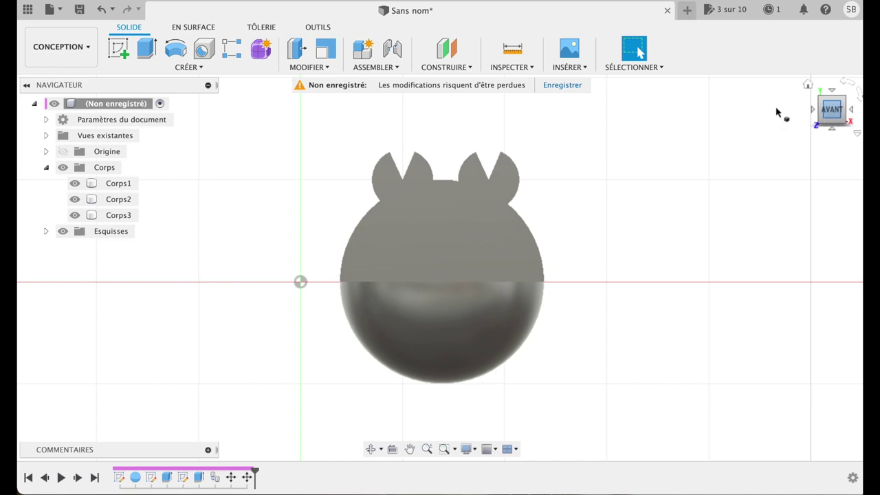
Rotate the left ear body Corps2 90° about Z so its notch faces outward.
click(129, 206)
key(m)
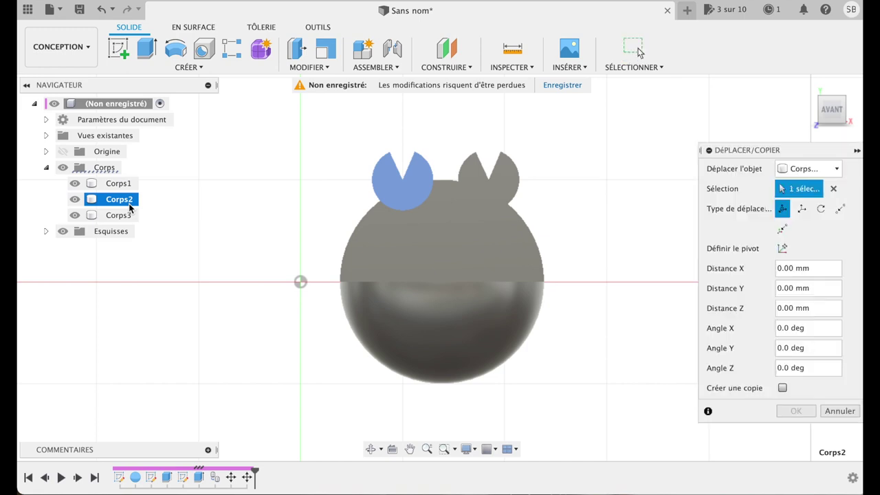
mouse_move(371, 142)
mouse_down()
mouse_move(306, 198)
mouse_move(301, 215)
mouse_up()
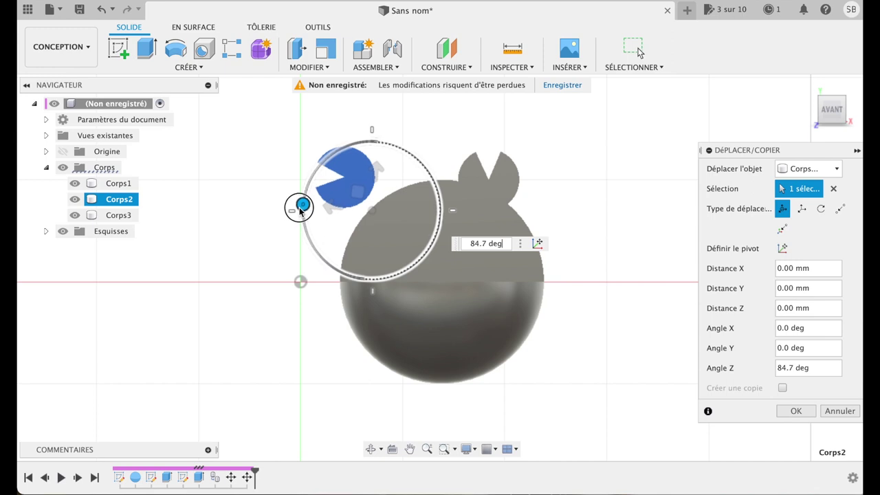
drag(300, 215, 300, 214)
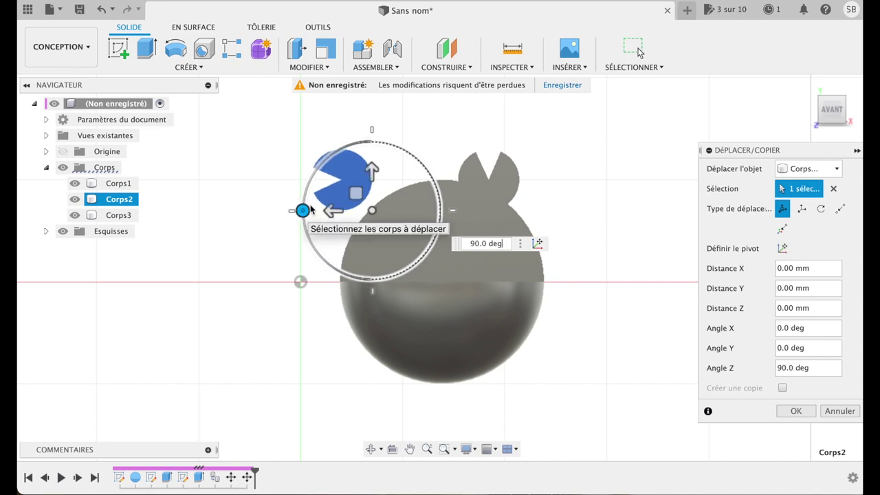
click(797, 412)
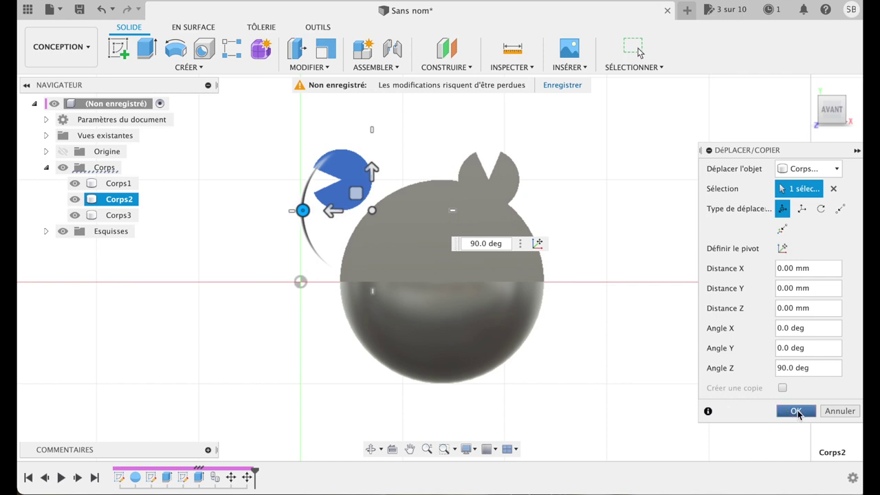
click(114, 217)
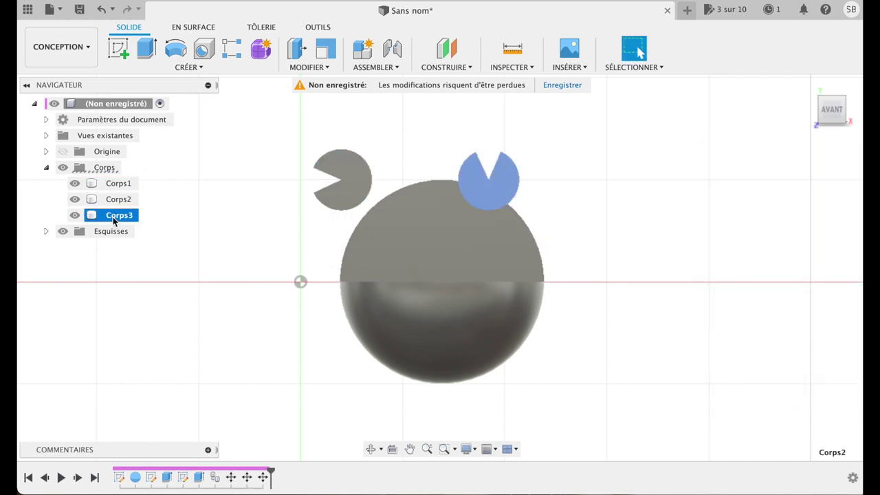
key(m)
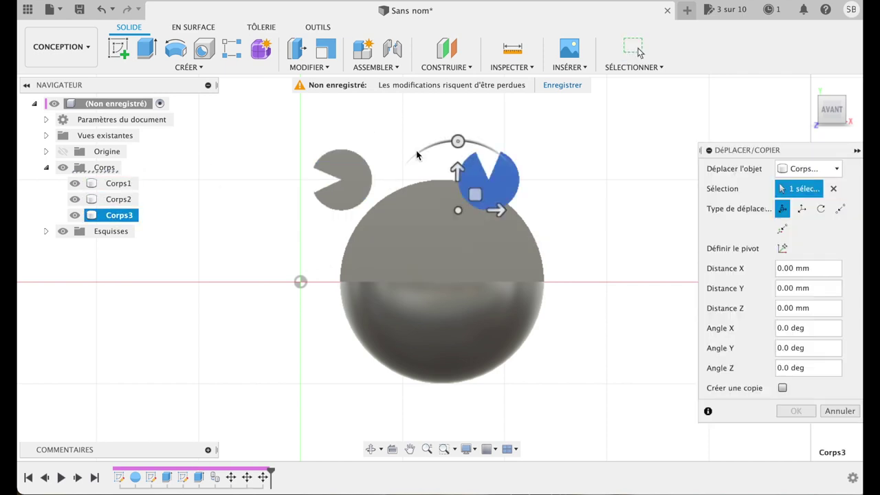
Rotate the right ear Corps3 270° about Z and move it 43.175 mm in Y beside the left ear.
mouse_move(458, 142)
mouse_down()
mouse_move(521, 157)
mouse_move(540, 188)
mouse_move(528, 213)
mouse_up()
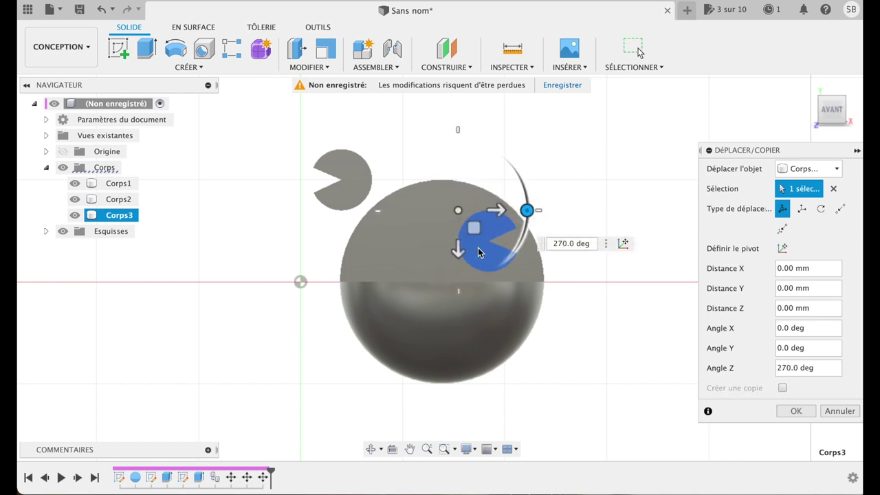
drag(458, 249, 459, 185)
mouse_move(498, 147)
mouse_down()
mouse_move(413, 165)
mouse_move(371, 162)
mouse_move(354, 173)
mouse_up()
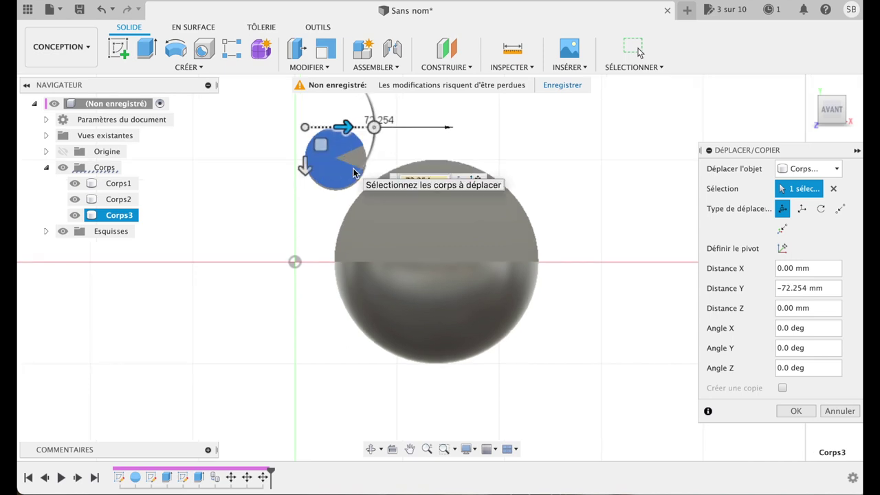
scroll(337, 210, up, 2)
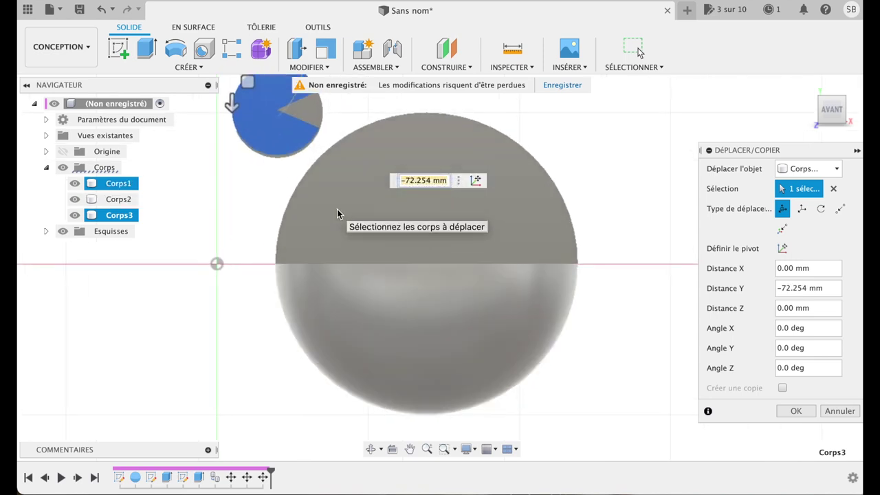
scroll(337, 209, up, 2)
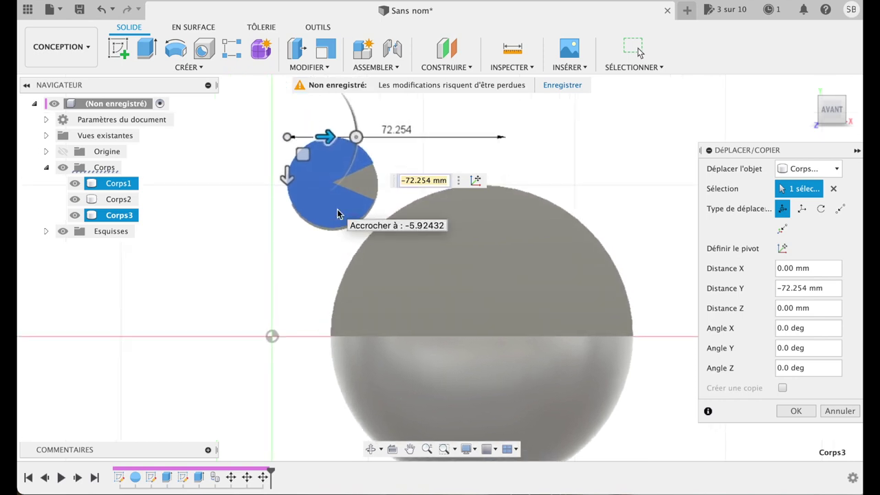
scroll(337, 210, up, 3)
scroll(337, 211, down, 3)
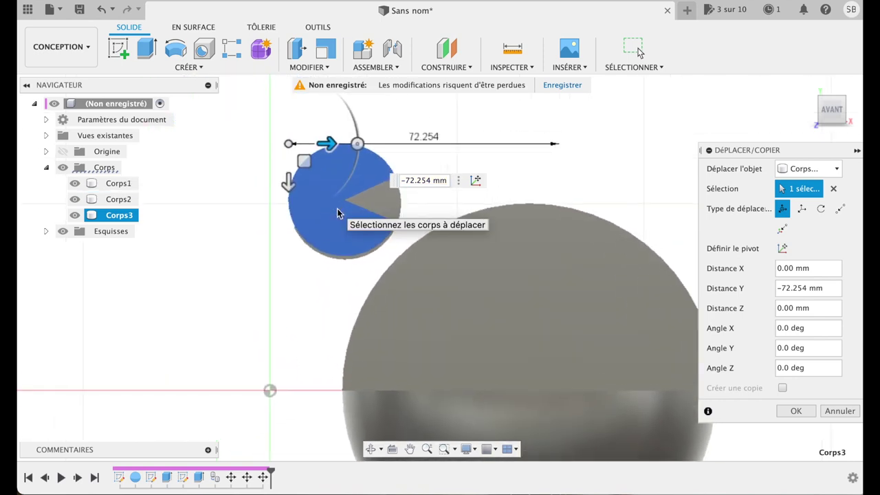
click(288, 185)
drag(288, 181, 289, 186)
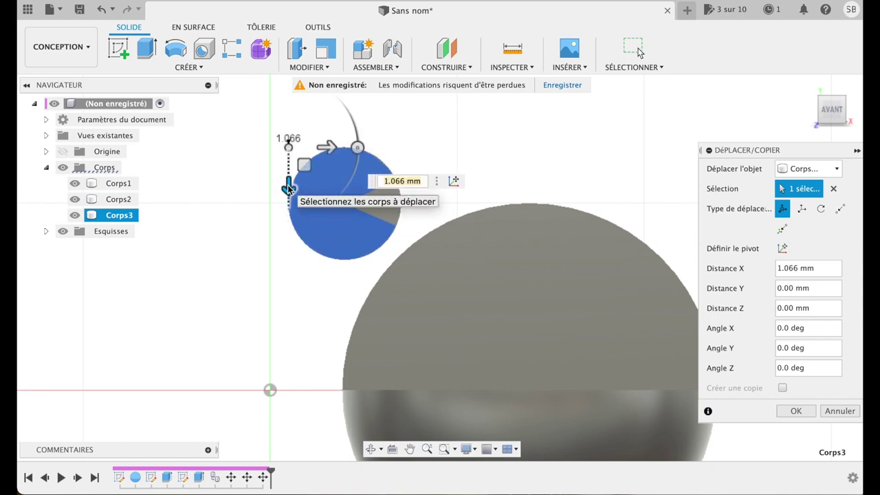
drag(331, 145, 496, 147)
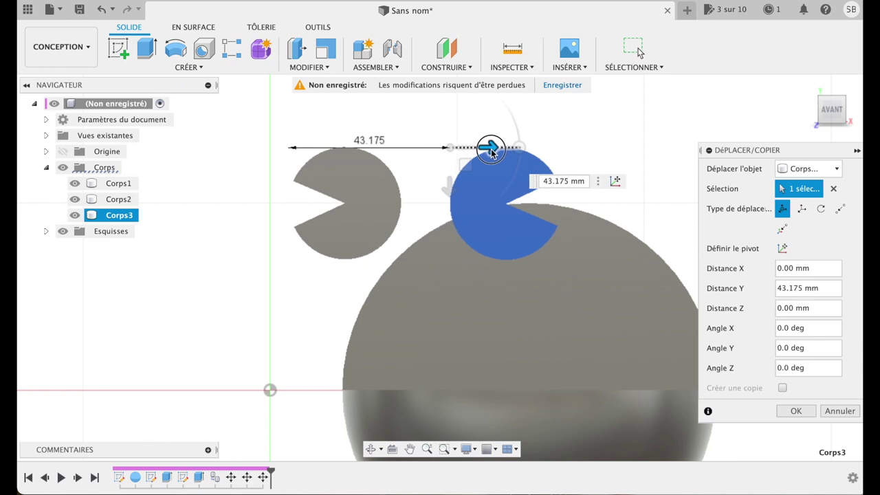
click(797, 411)
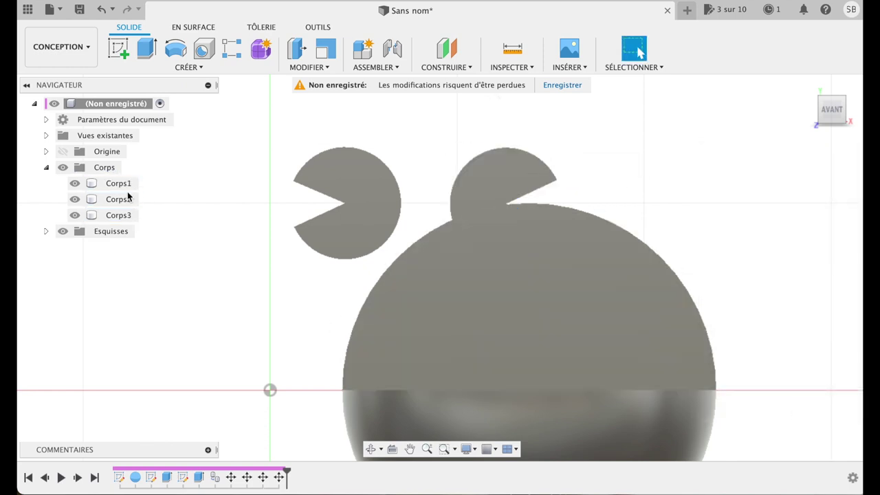
click(122, 186)
Move the sphere Corps1 left and up (about 1.059 mm in Y) so both ears sit in its upper half.
key(m)
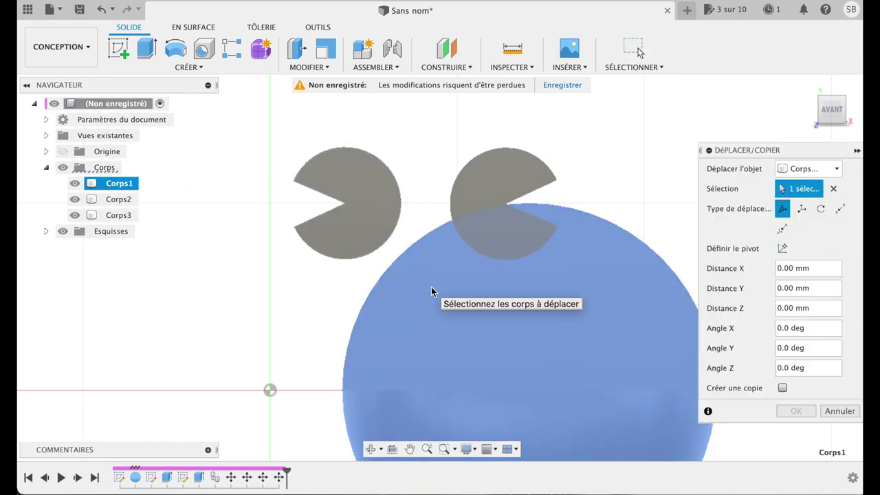
scroll(426, 302, up, 2)
scroll(427, 302, up, 1)
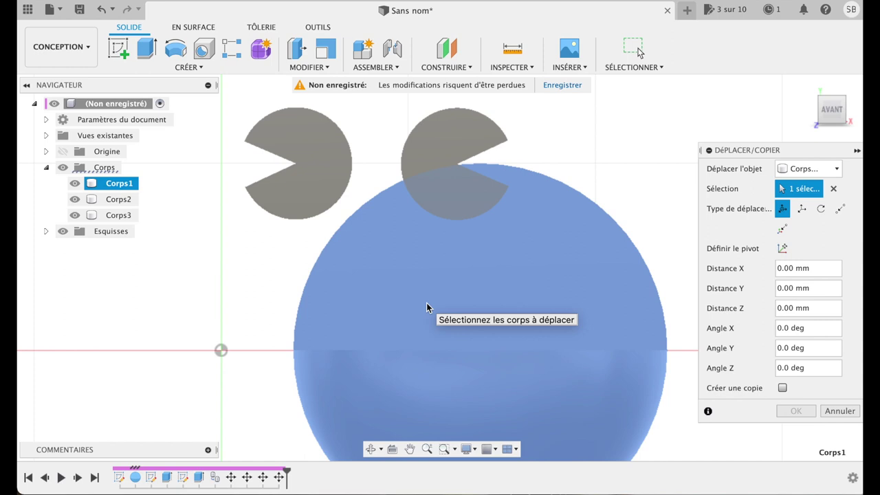
scroll(426, 303, up, 2)
scroll(426, 302, down, 2)
scroll(426, 303, down, 2)
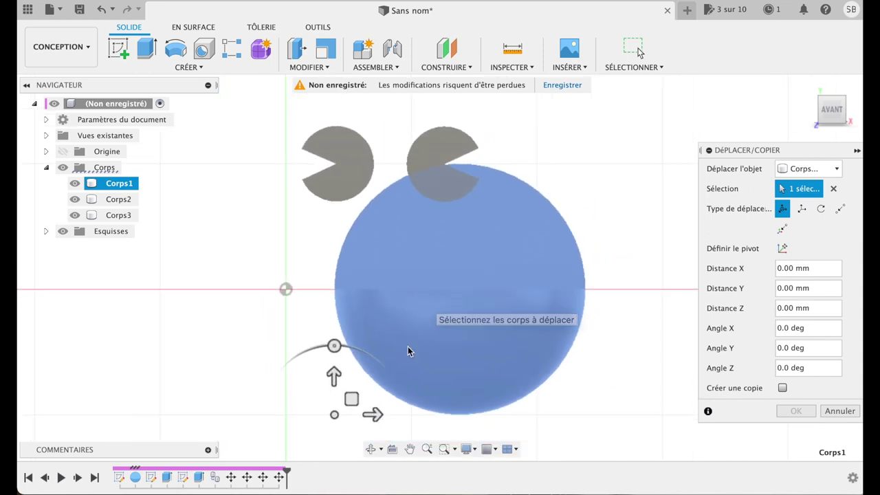
drag(374, 415, 311, 431)
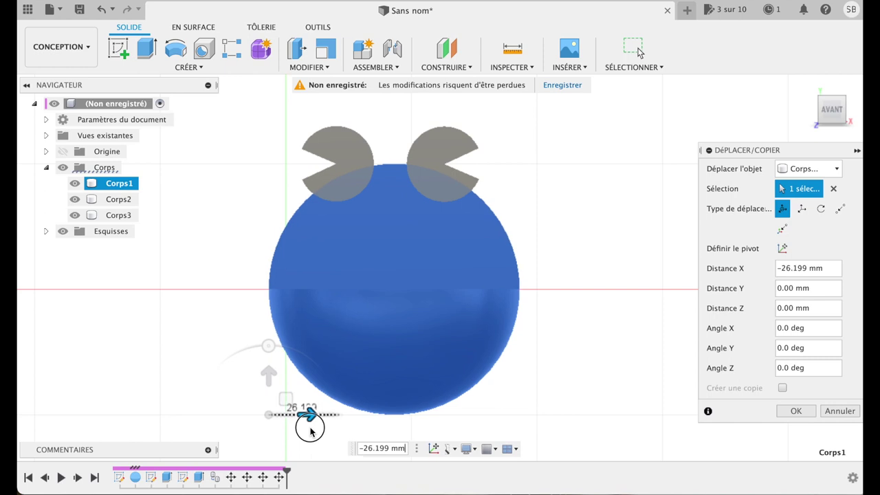
drag(269, 374, 268, 302)
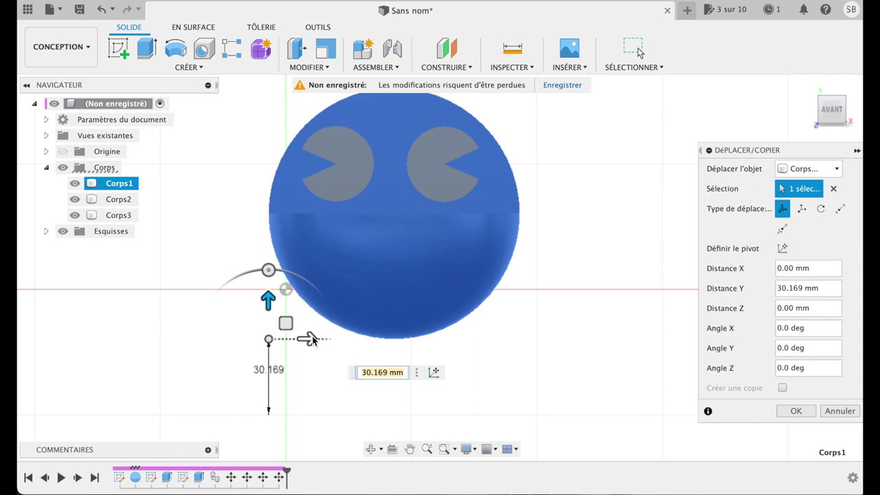
drag(311, 339, 304, 338)
drag(262, 302, 262, 299)
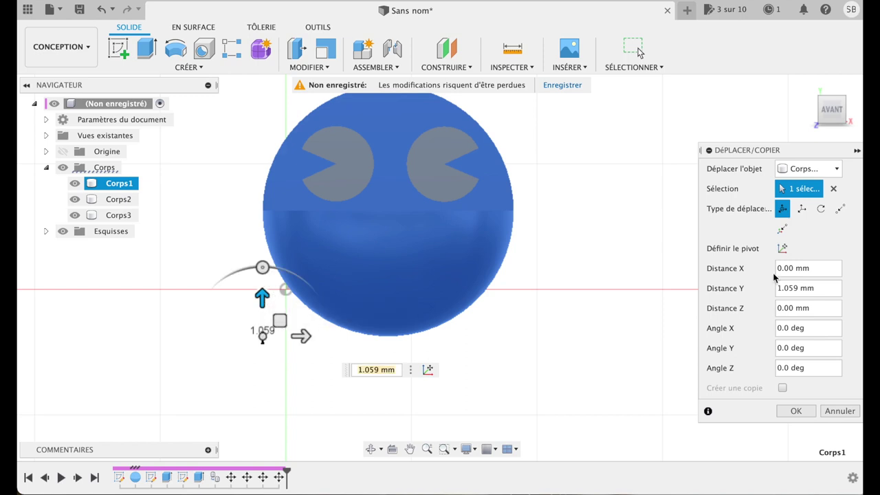
click(797, 411)
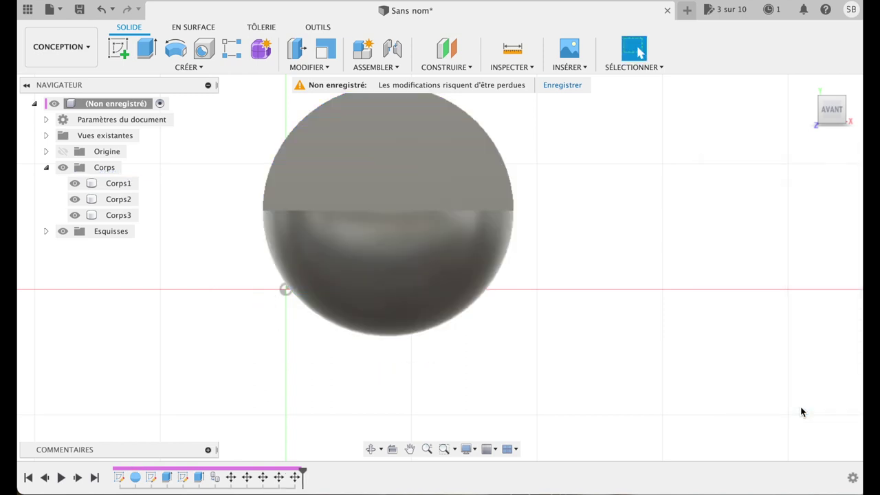
mouse_move(776, 166)
shift+middle_down()
mouse_move(829, 154)
mouse_move(829, 181)
mouse_move(819, 144)
mouse_move(752, 162)
mouse_move(731, 149)
mouse_move(743, 114)
shift+middle_up()
shift+middle_drag(742, 114, 713, 128)
click(490, 243)
click(487, 244)
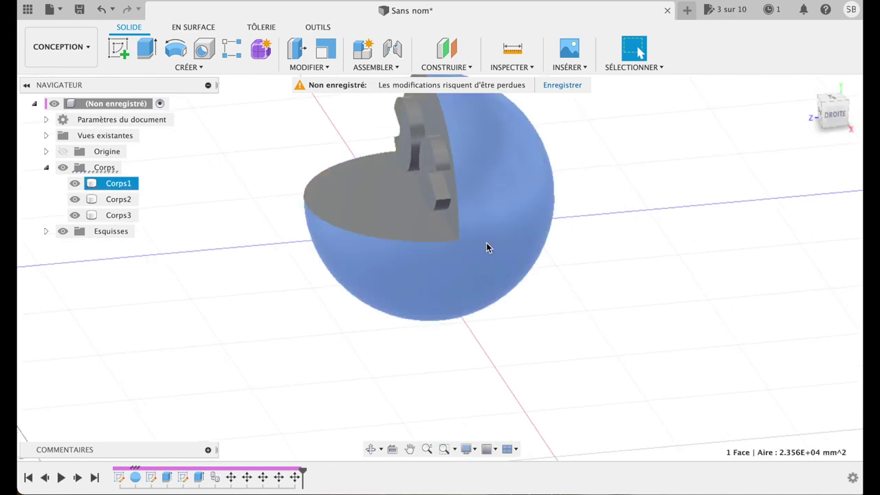
click(121, 192)
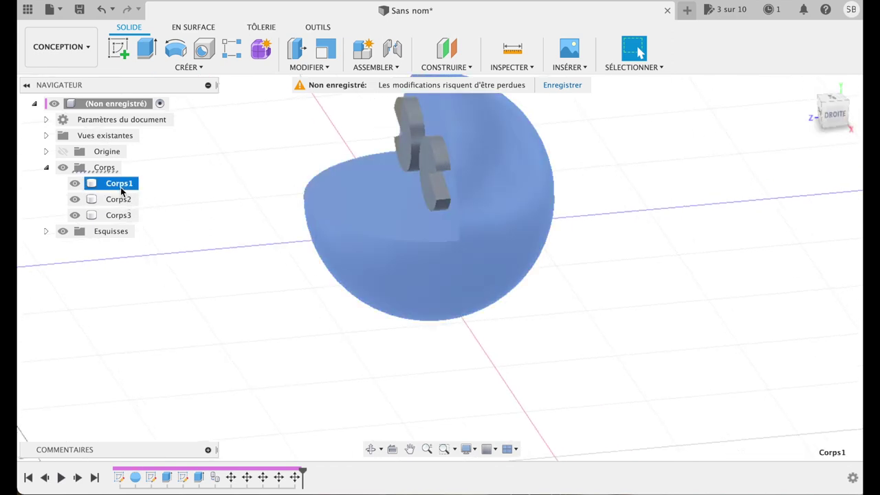
key(m)
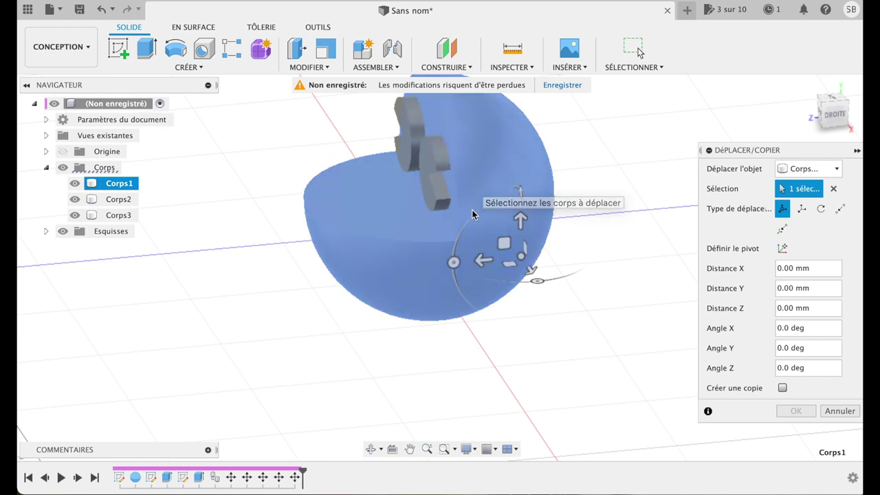
mouse_move(454, 260)
mouse_down()
mouse_move(494, 289)
mouse_move(521, 295)
mouse_move(478, 108)
mouse_move(485, 88)
mouse_move(475, 89)
mouse_move(477, 122)
mouse_up()
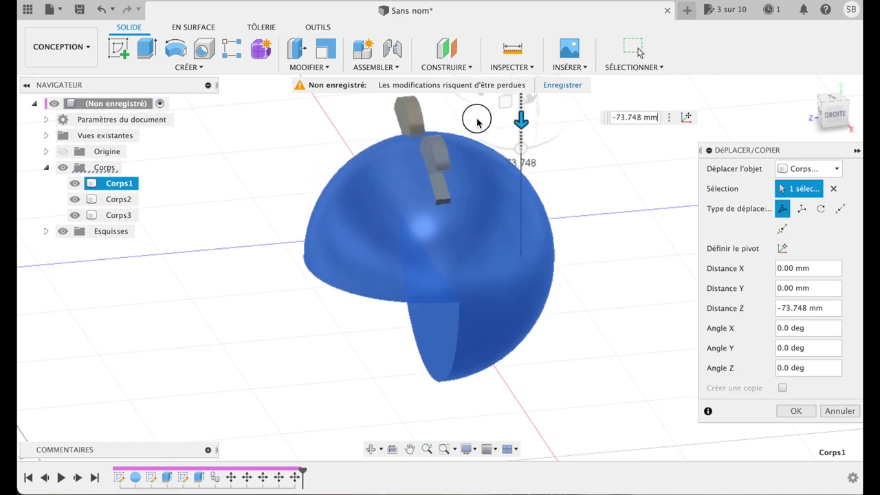
click(521, 150)
drag(520, 149, 497, 148)
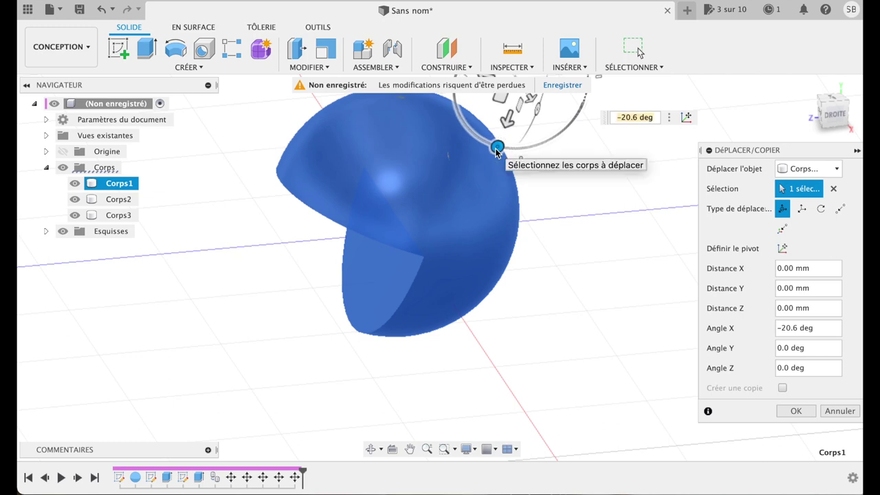
drag(566, 122, 630, 172)
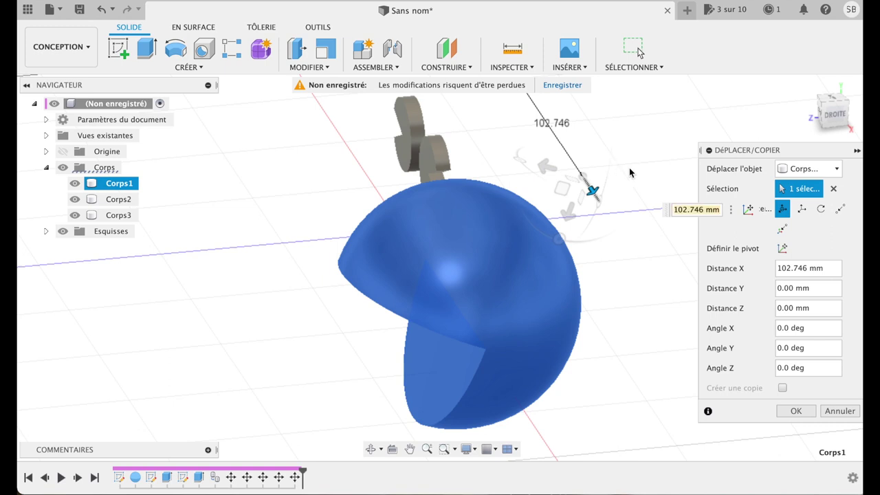
click(838, 413)
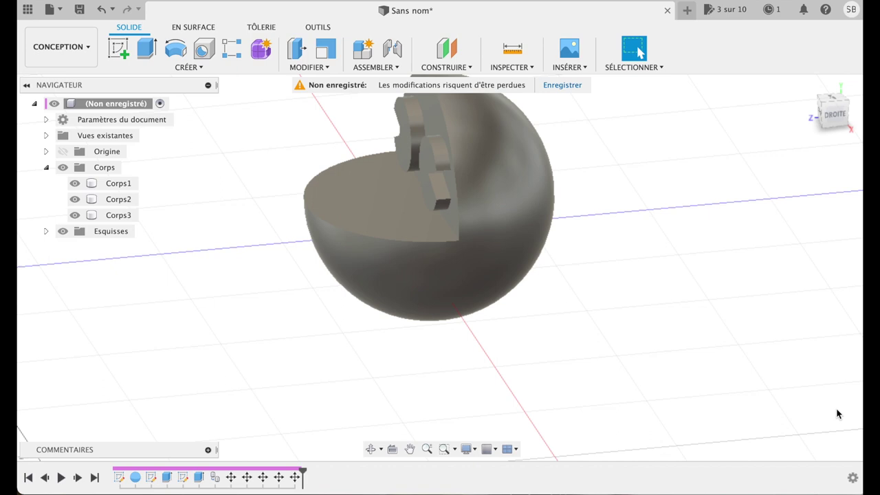
mouse_move(833, 111)
click(806, 86)
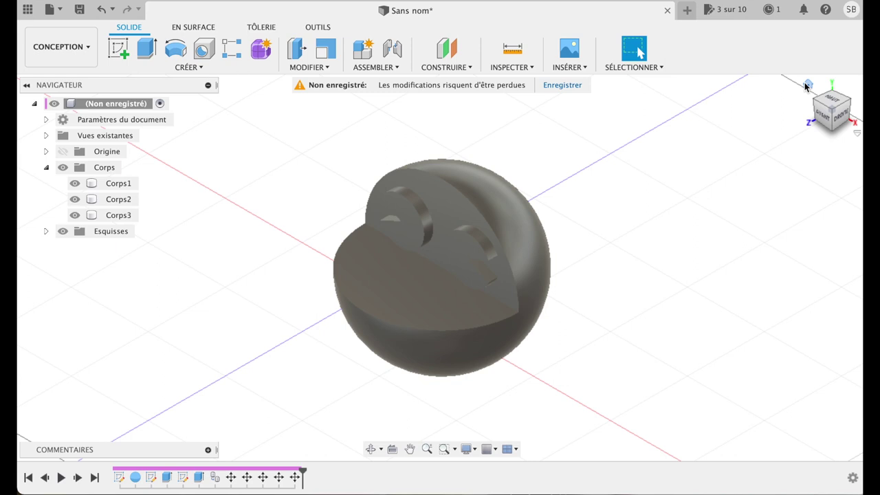
click(822, 119)
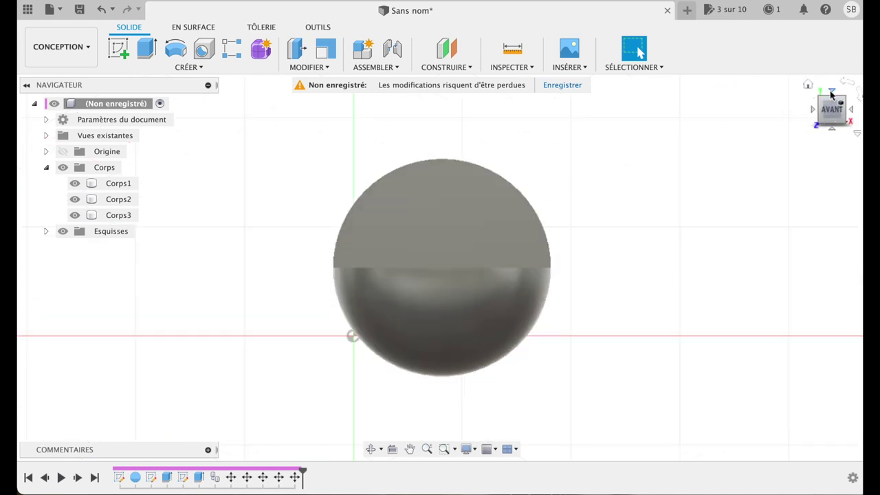
click(831, 96)
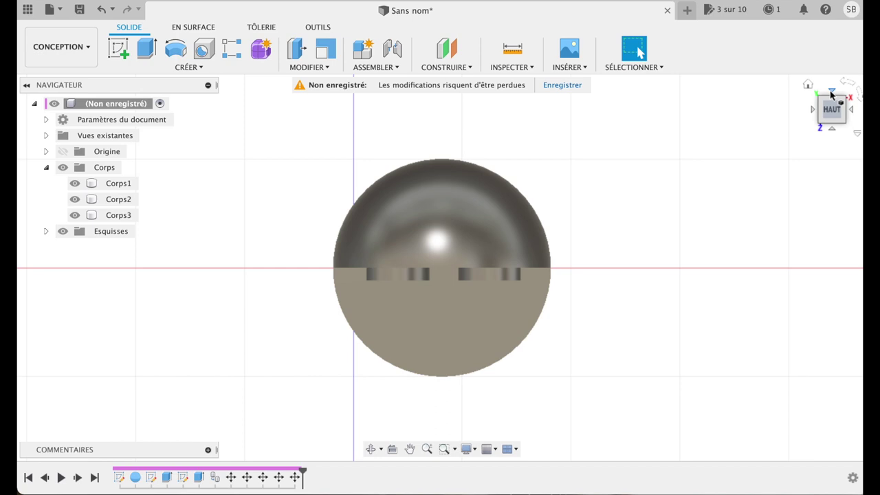
click(831, 95)
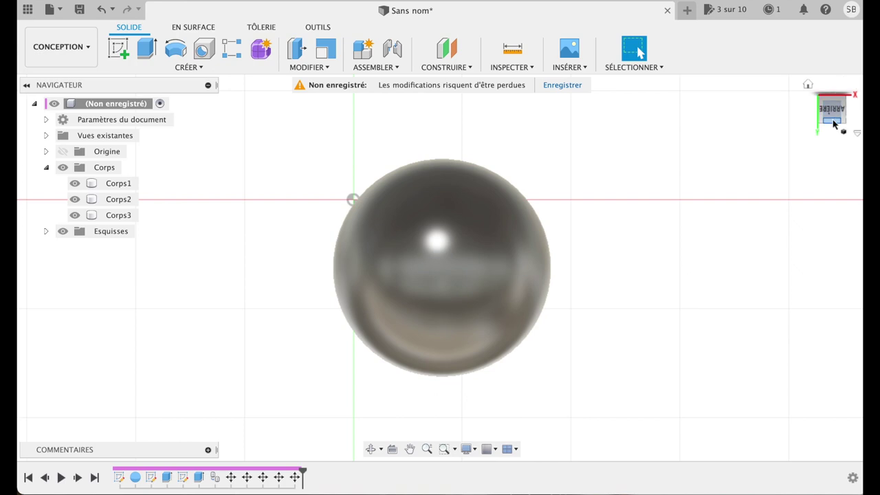
click(832, 121)
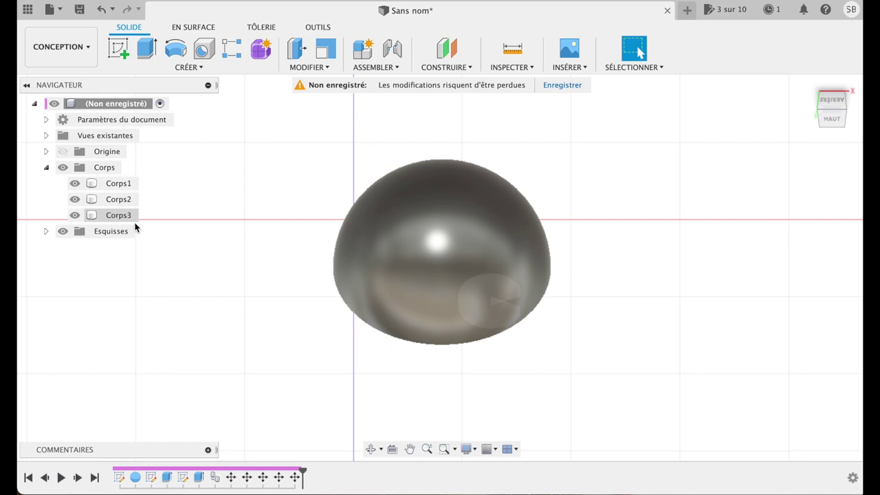
click(117, 204)
Move eye bodies Corps2 and Corps3 down along Y and rotate them slightly onto the sphere's top.
shift+click(118, 215)
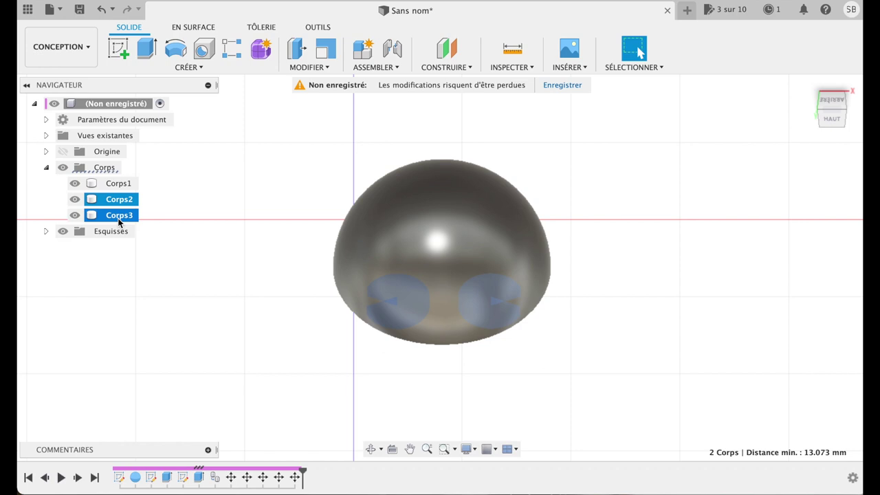
key(m)
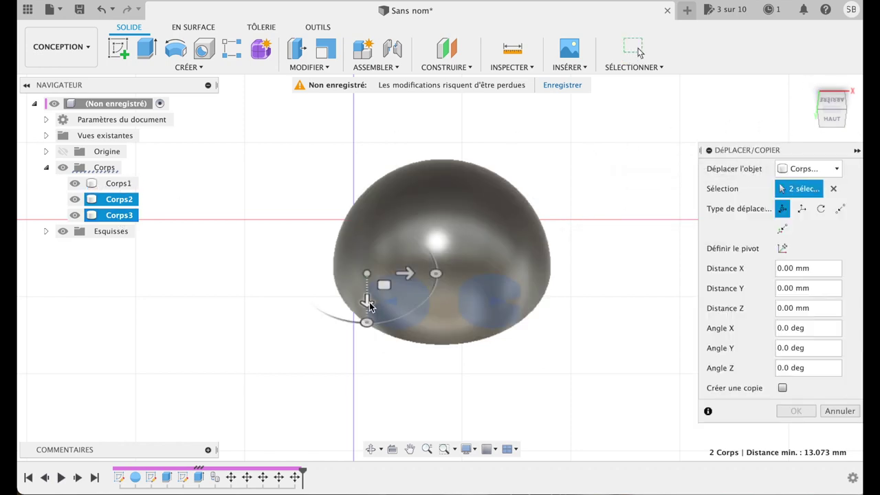
mouse_move(369, 302)
mouse_down()
mouse_move(375, 372)
mouse_move(367, 379)
mouse_up()
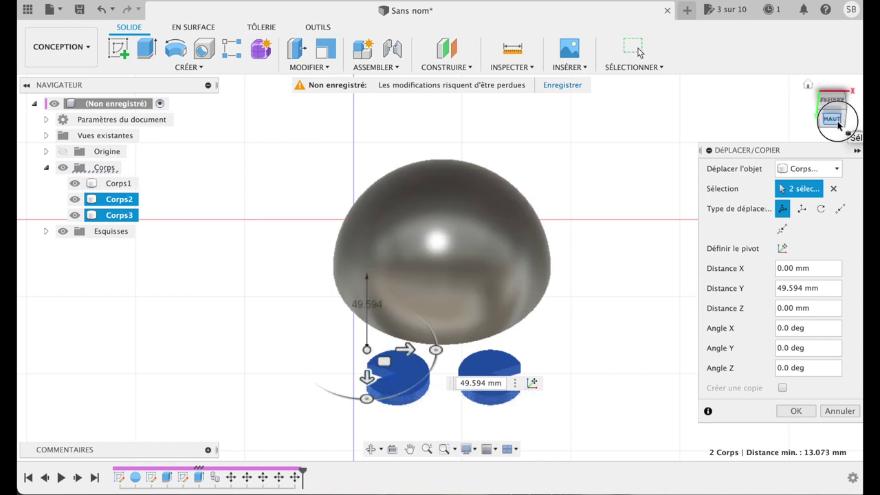
mouse_move(841, 122)
mouse_down()
mouse_move(821, 74)
mouse_move(735, 85)
mouse_move(735, 51)
mouse_move(766, 46)
mouse_move(720, 49)
mouse_up()
mouse_move(495, 221)
mouse_down()
mouse_move(475, 224)
mouse_move(475, 196)
mouse_move(423, 170)
mouse_move(390, 224)
mouse_move(363, 234)
mouse_up()
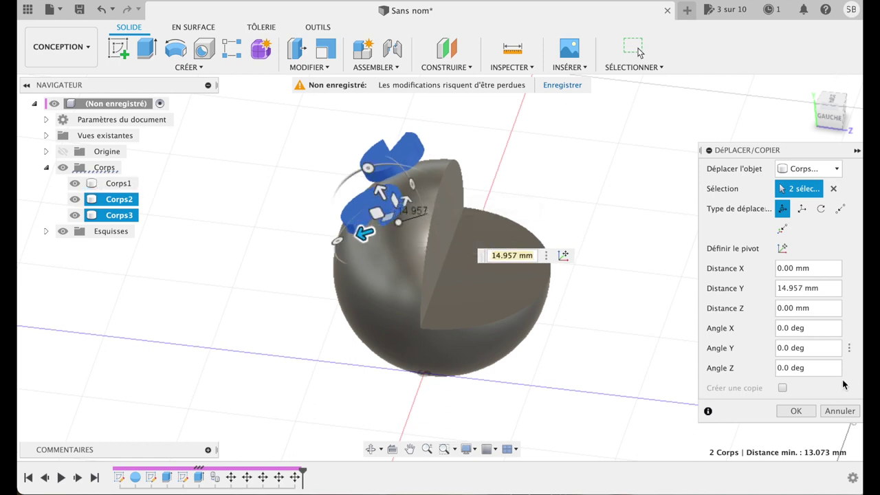
click(811, 411)
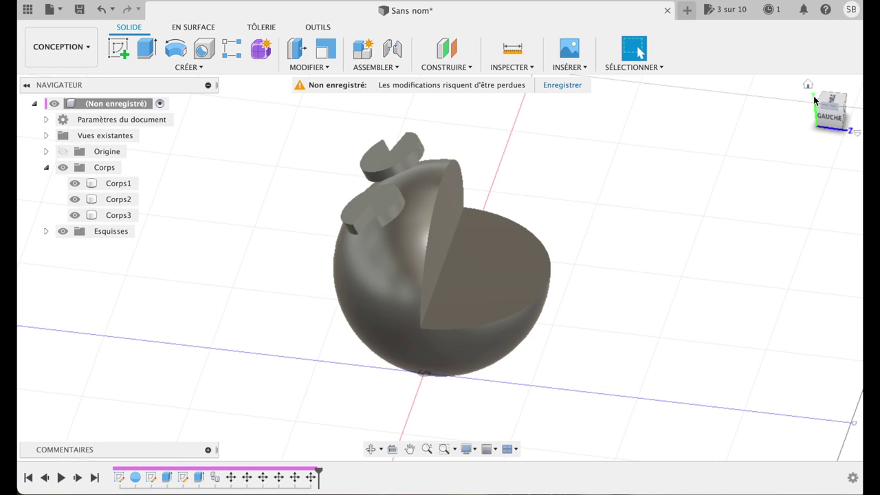
click(808, 85)
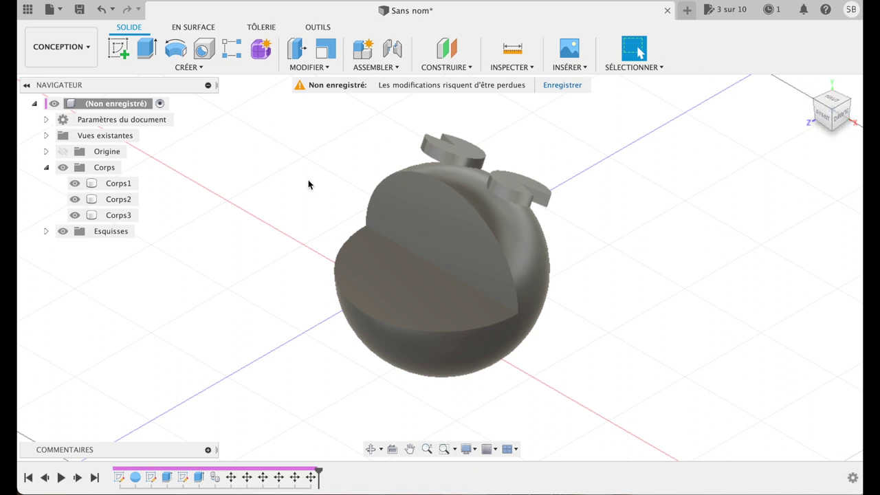
Hide the sphere Corps1 and select the top faces of both notched eye disks.
click(75, 185)
click(75, 185)
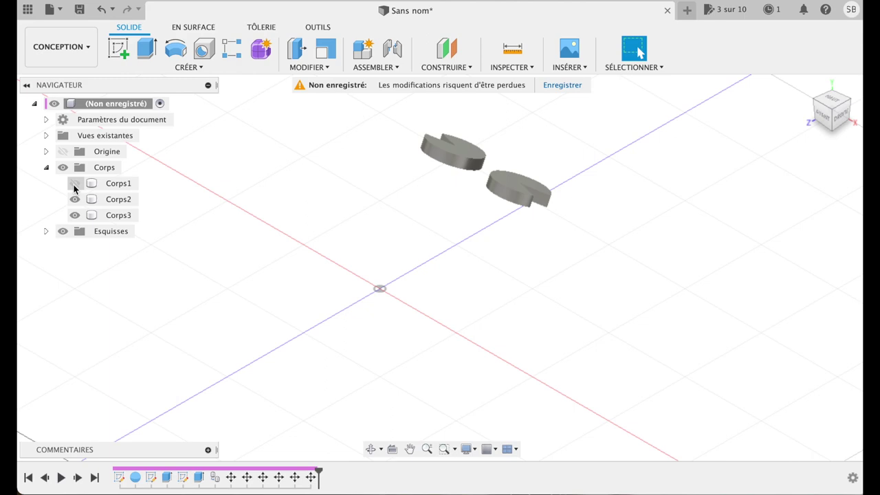
click(829, 122)
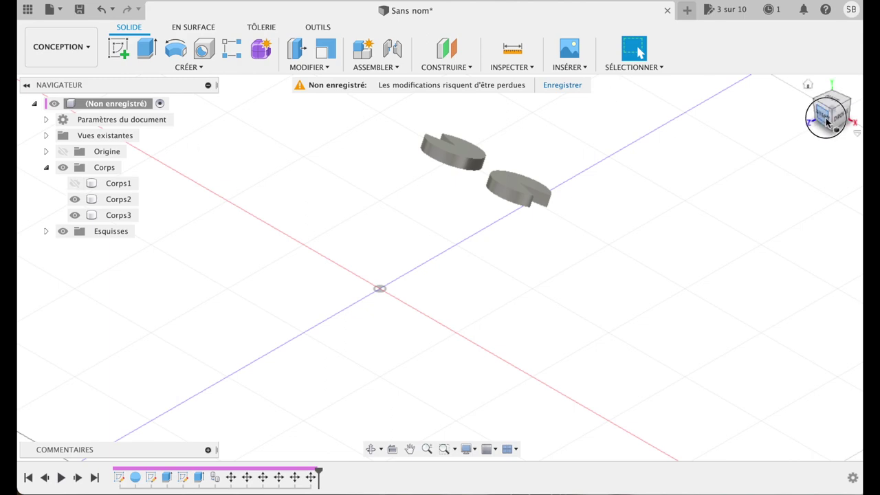
click(520, 193)
click(516, 194)
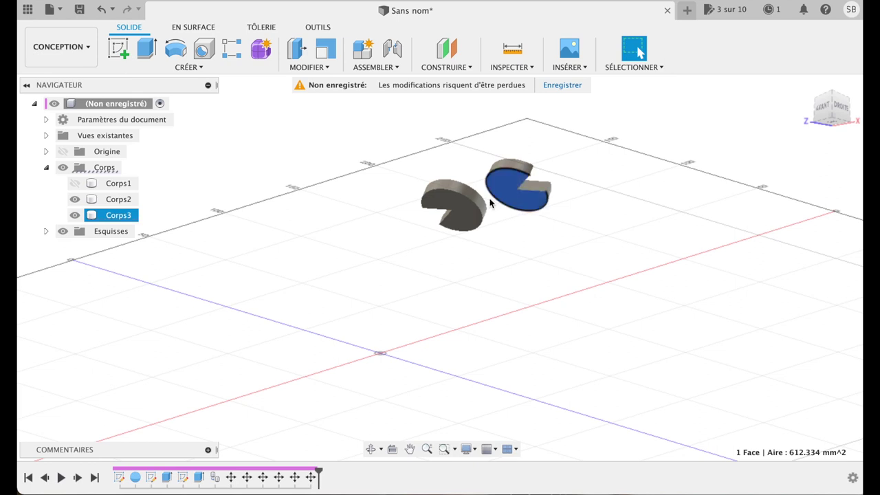
shift+click(466, 208)
Extrude both eye disk top faces 35 mm with the Join operation.
key(e)
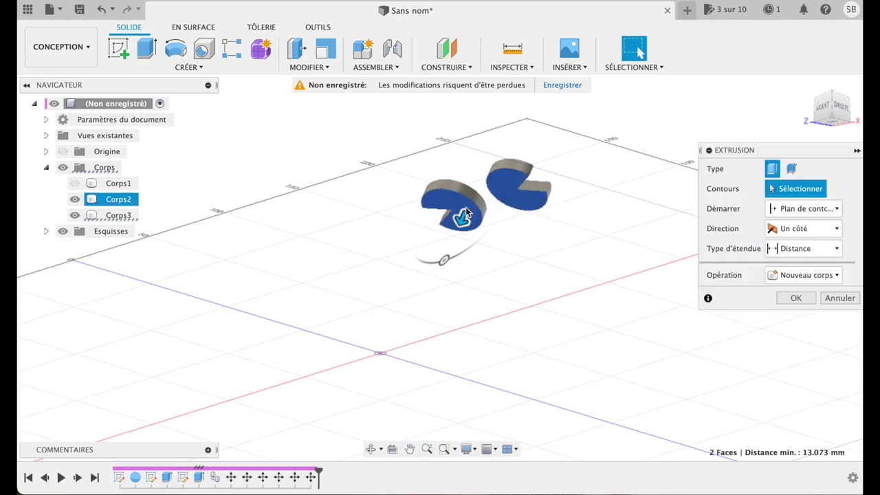
drag(464, 221, 459, 295)
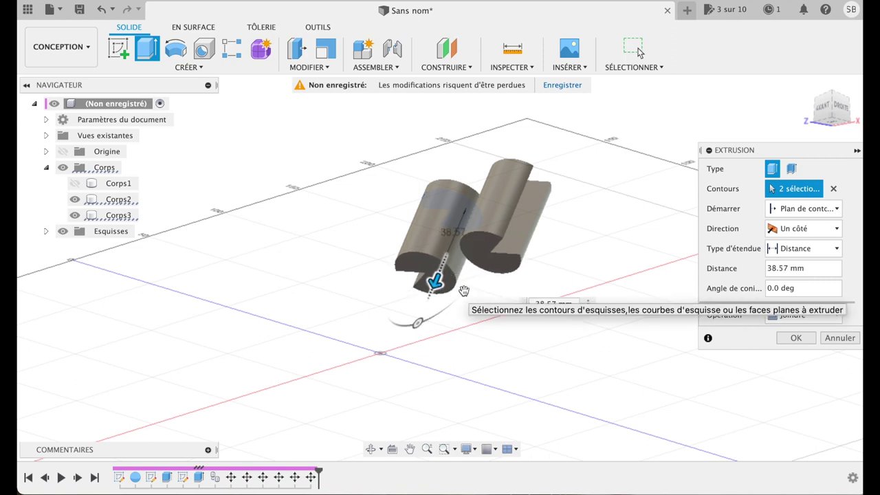
click(820, 267)
text(35)
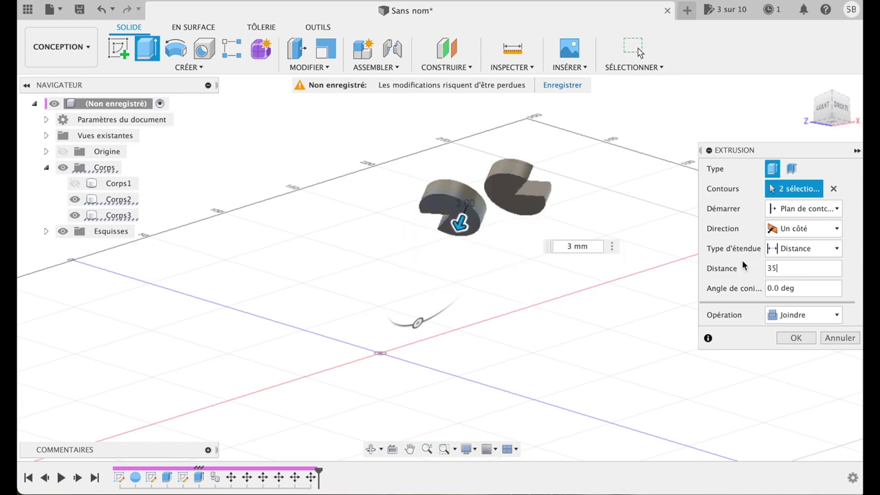
key(Return)
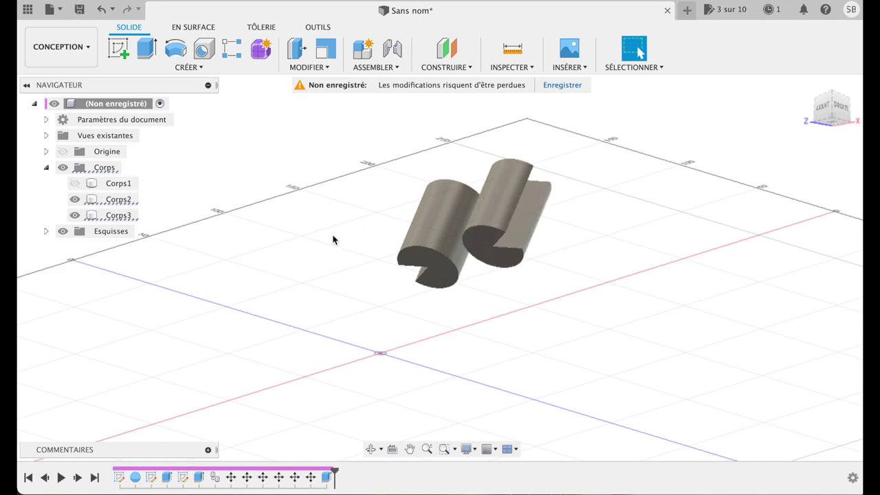
click(75, 183)
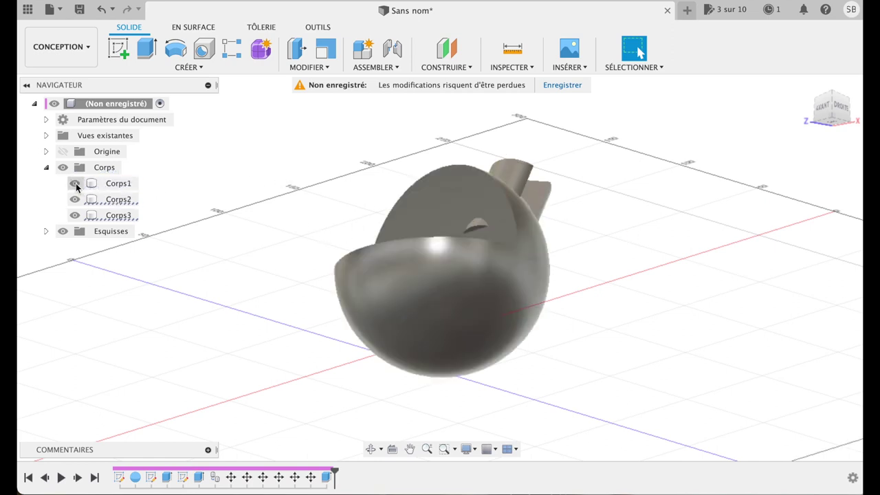
View the sphere and eye pegs from the right (DROITE) side of the ViewCube.
mouse_move(831, 107)
shift+middle_drag(823, 108, 823, 145)
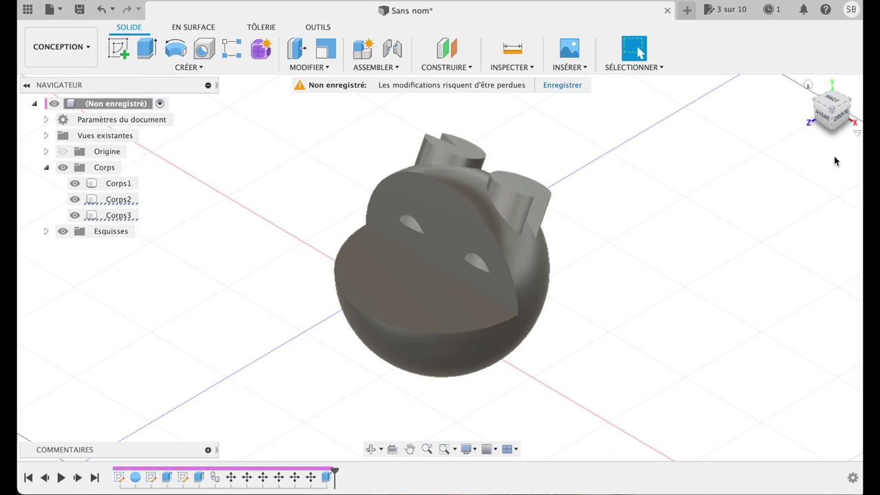
click(844, 118)
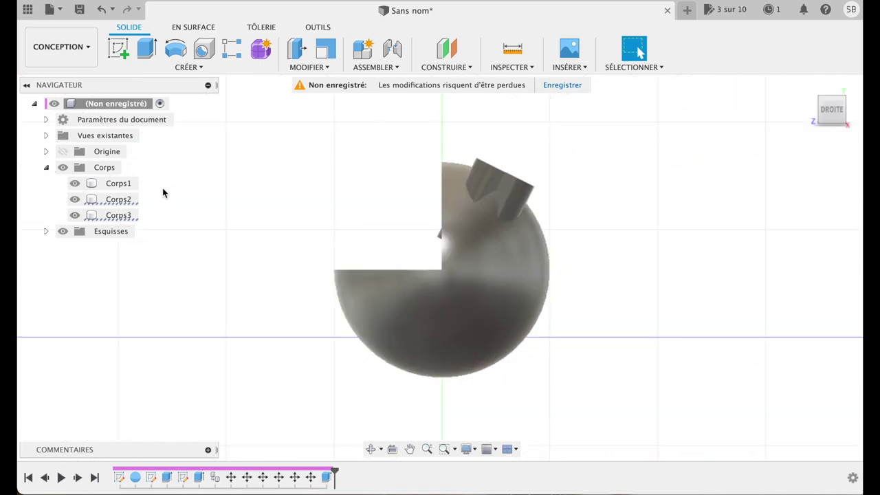
click(129, 187)
key(m)
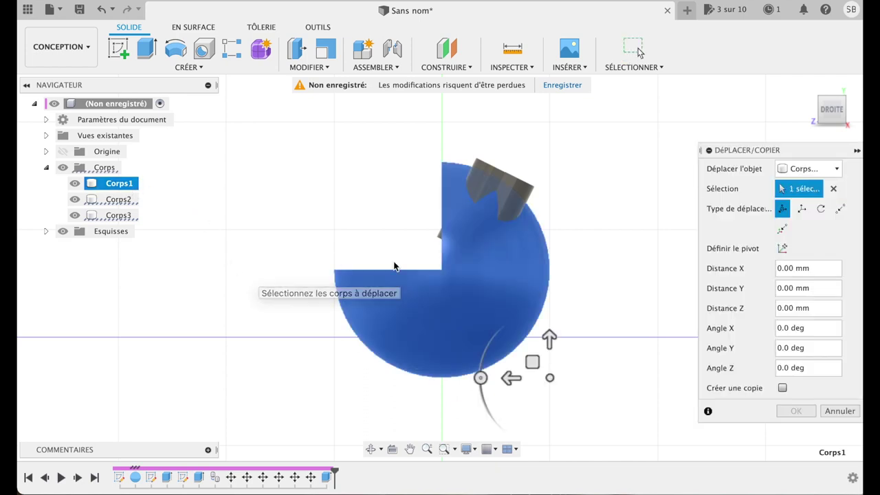
Move the sphere body Corps1 3.696 mm along Z.
drag(551, 340, 549, 337)
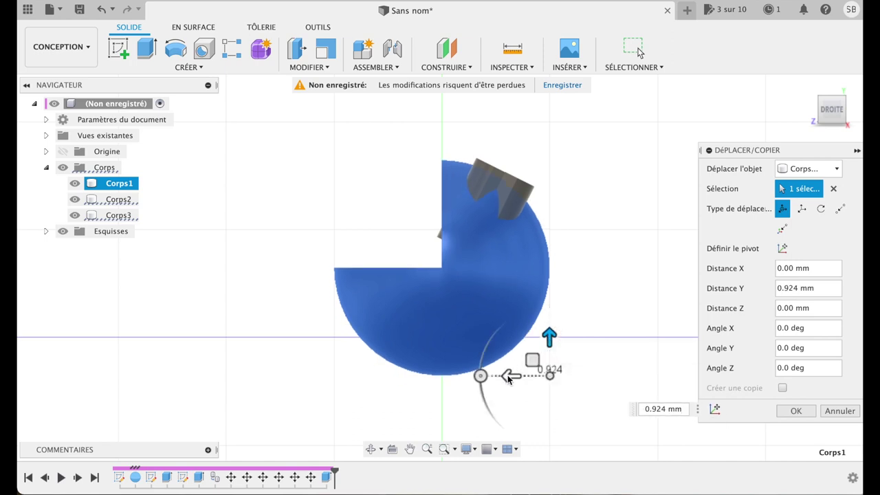
drag(507, 376, 500, 376)
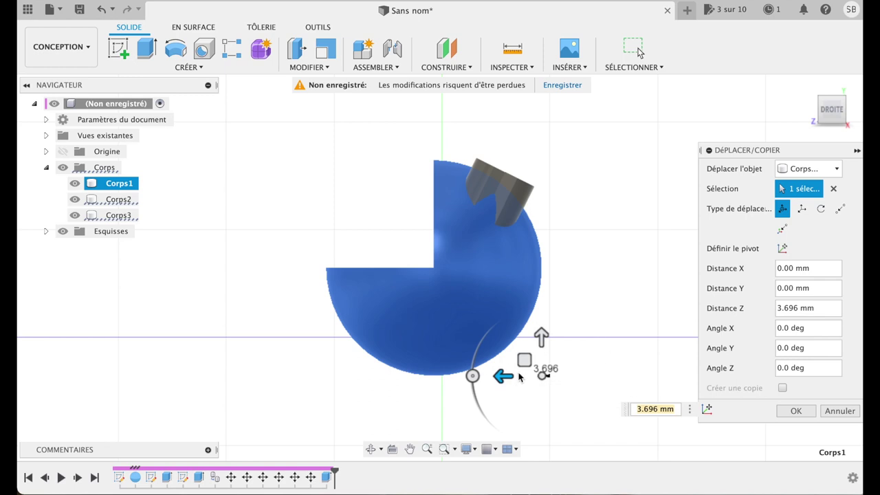
click(797, 412)
click(808, 84)
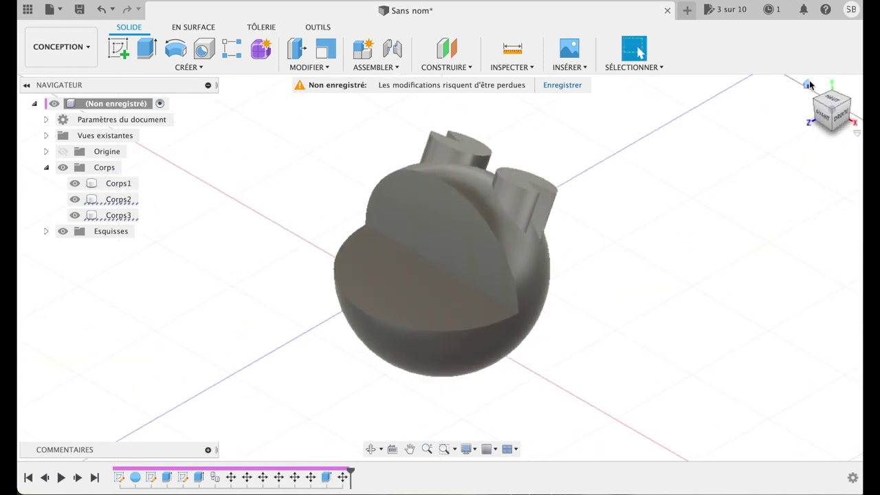
Start a Combine with the sphere Corps1 as the target body.
drag(832, 102, 822, 134)
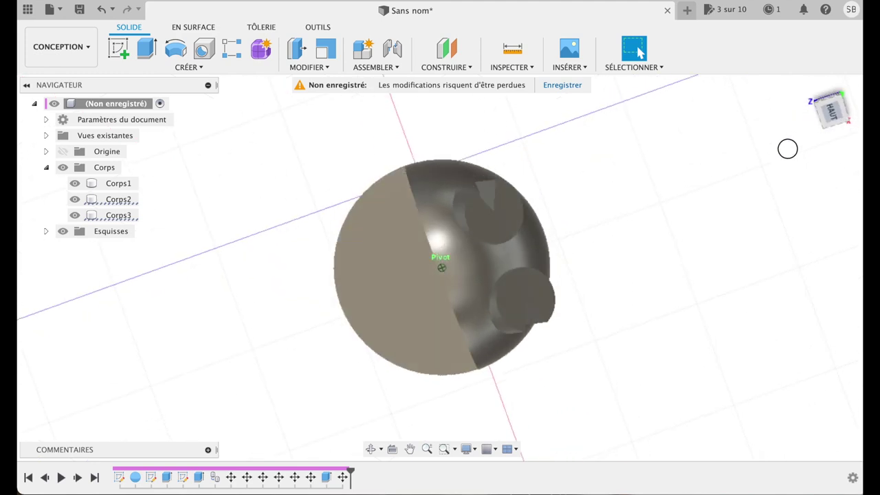
drag(823, 134, 819, 120)
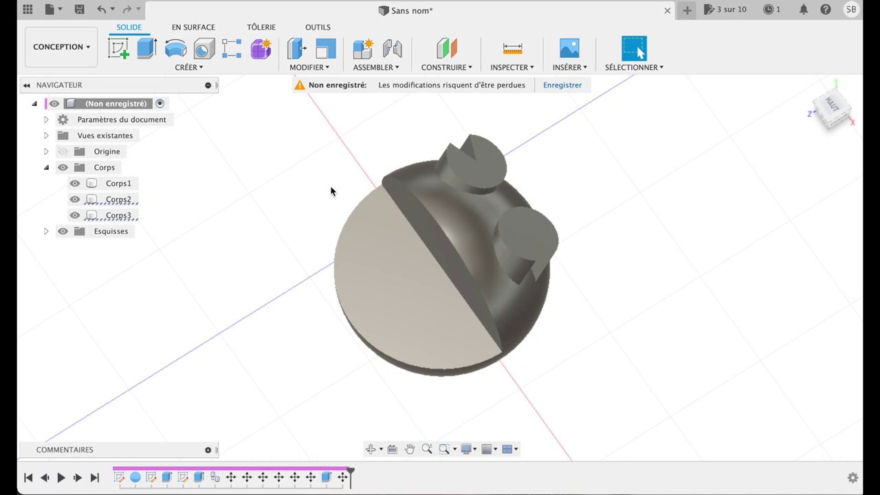
click(354, 237)
click(239, 151)
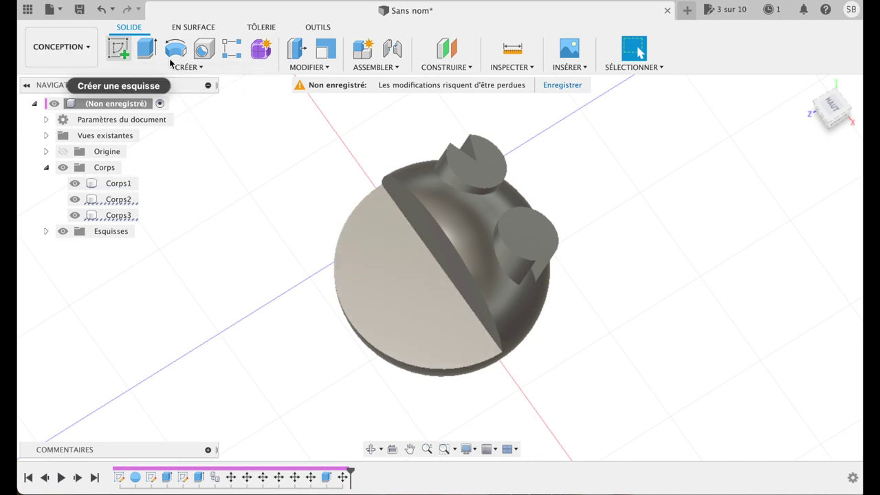
click(321, 67)
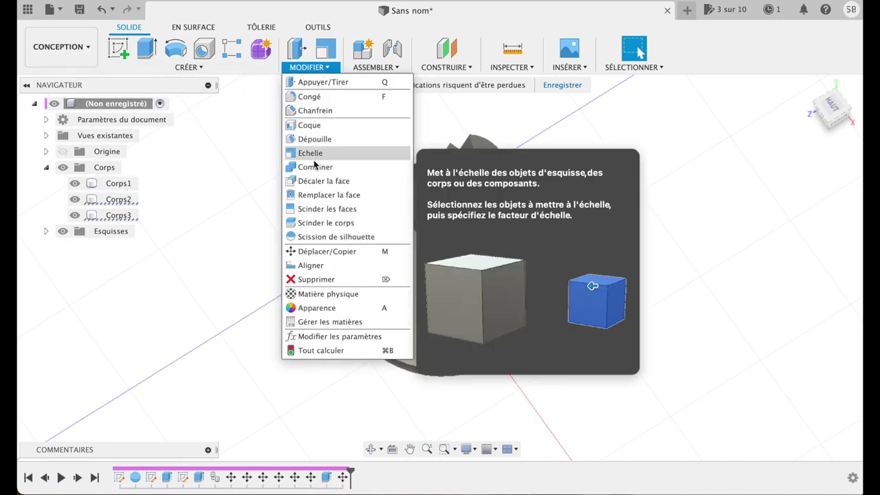
click(313, 169)
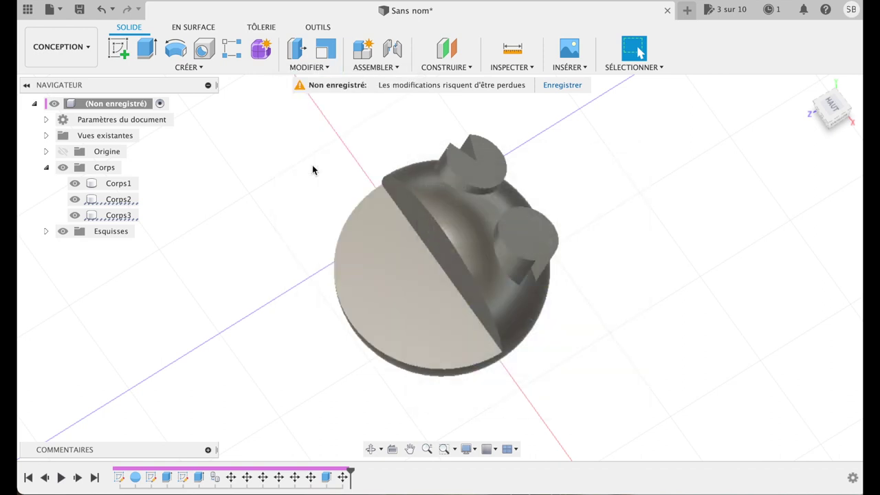
click(461, 240)
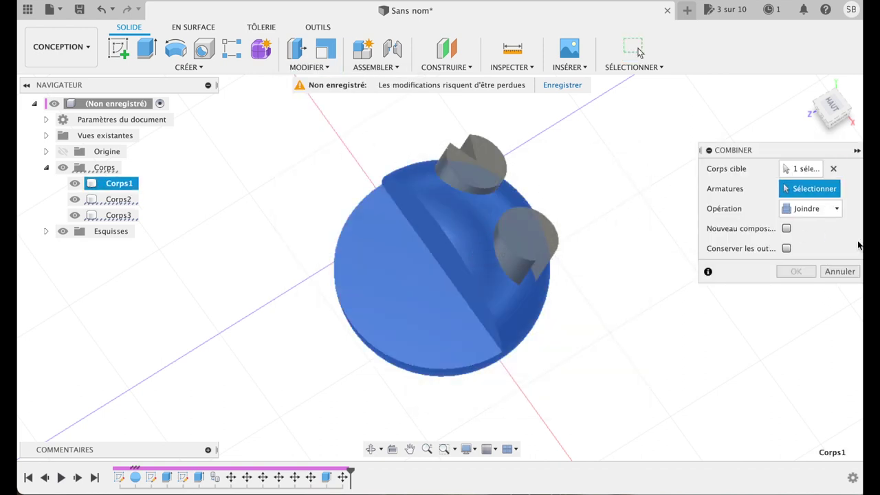
Cut eye pegs Corps2 and Corps3 from the sphere, keeping the tools, then hide them.
click(831, 210)
click(802, 241)
click(493, 173)
click(540, 230)
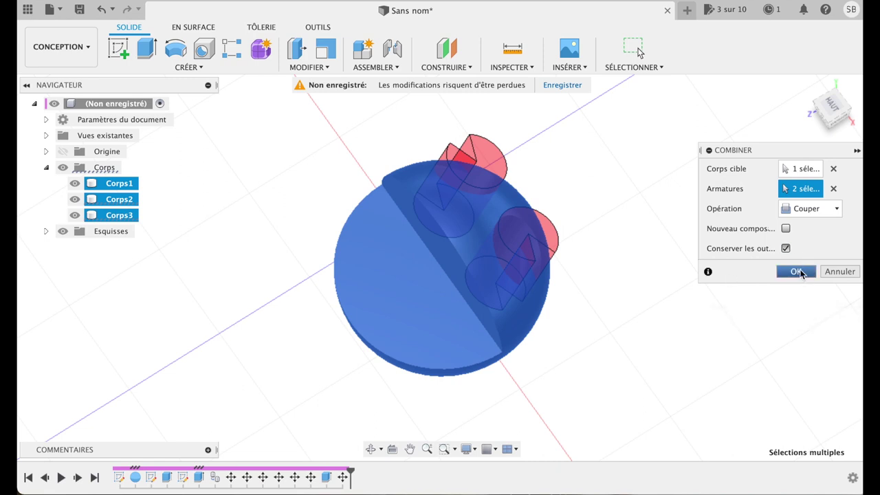
click(797, 271)
click(74, 199)
click(75, 215)
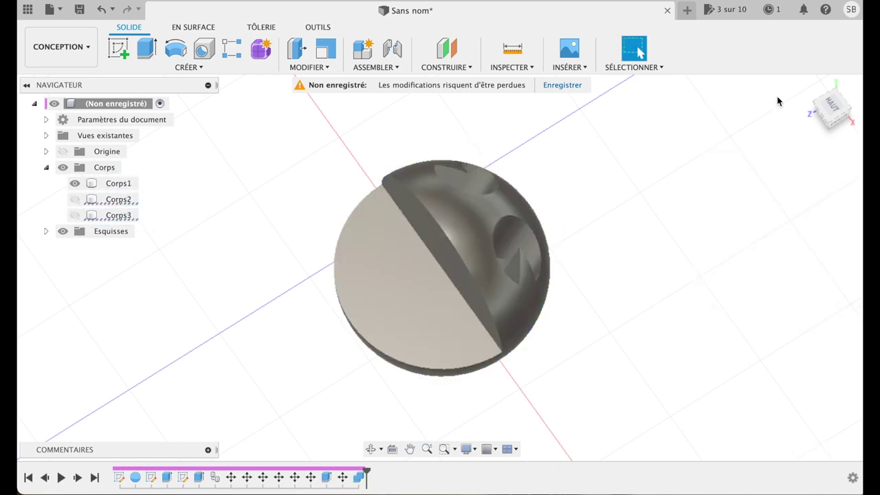
Orbit from the Home and Top ViewCube views to an oblique angle on the sphere.
click(809, 85)
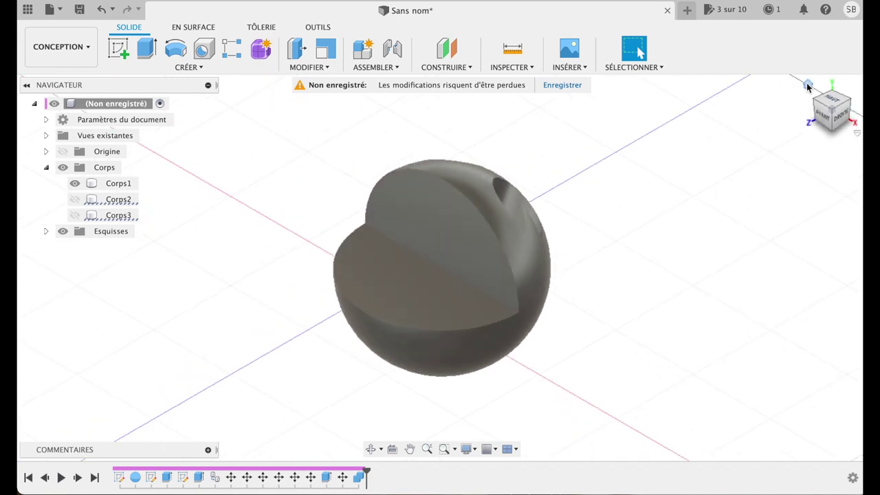
click(832, 102)
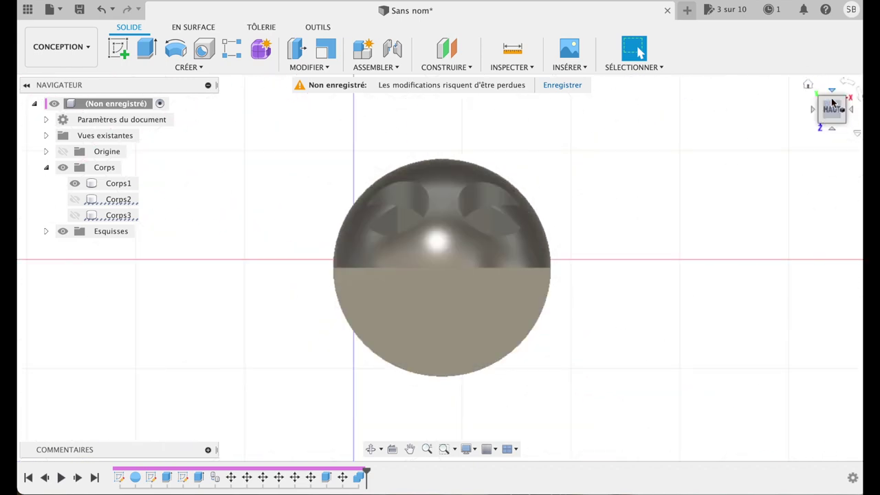
mouse_move(833, 124)
mouse_down()
mouse_move(831, 136)
mouse_move(829, 110)
mouse_move(823, 126)
mouse_up()
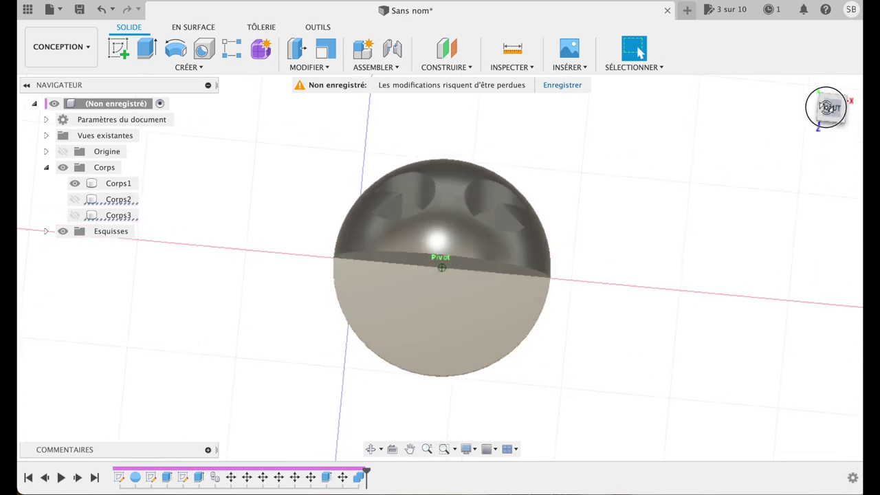
drag(823, 126, 823, 112)
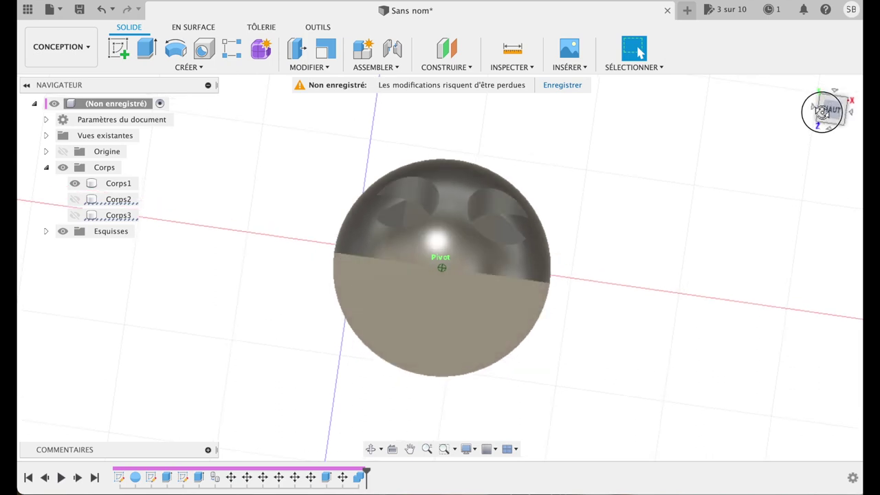
drag(821, 113, 822, 114)
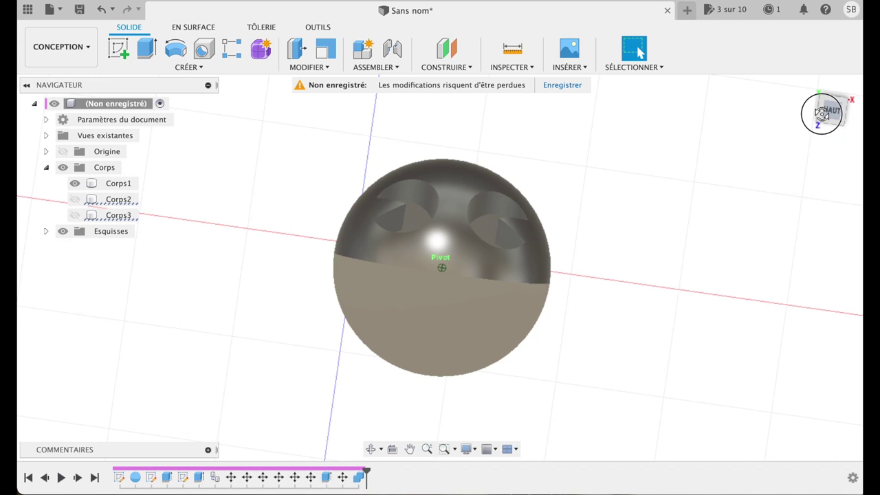
Undo twice to show eye bodies Corps2 and Corps3, then select the sphere's flat mouth face.
click(99, 14)
click(98, 14)
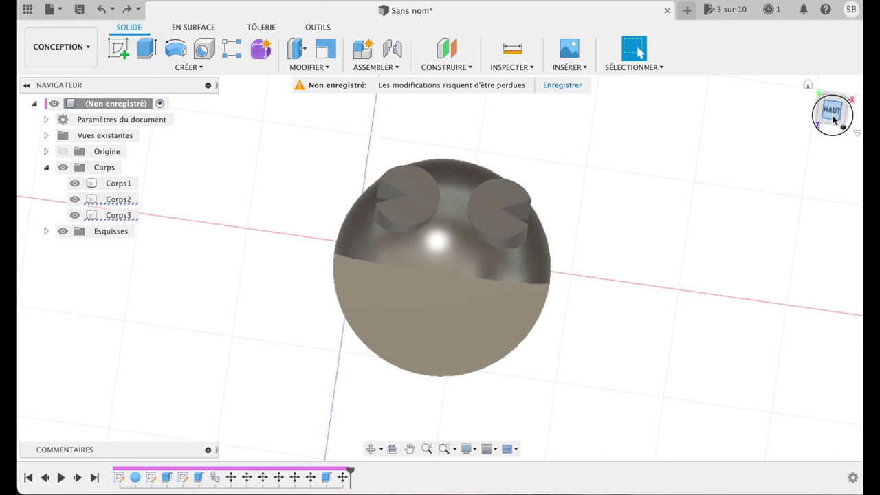
drag(830, 112, 809, 68)
click(447, 264)
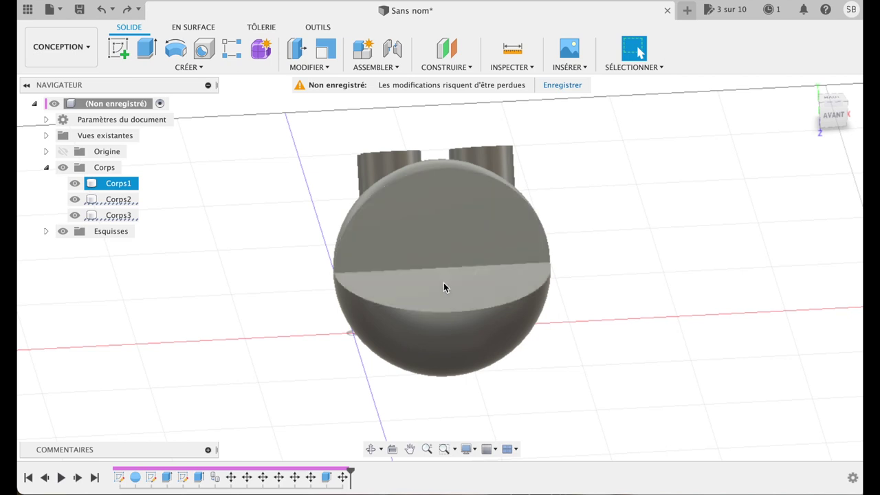
click(444, 283)
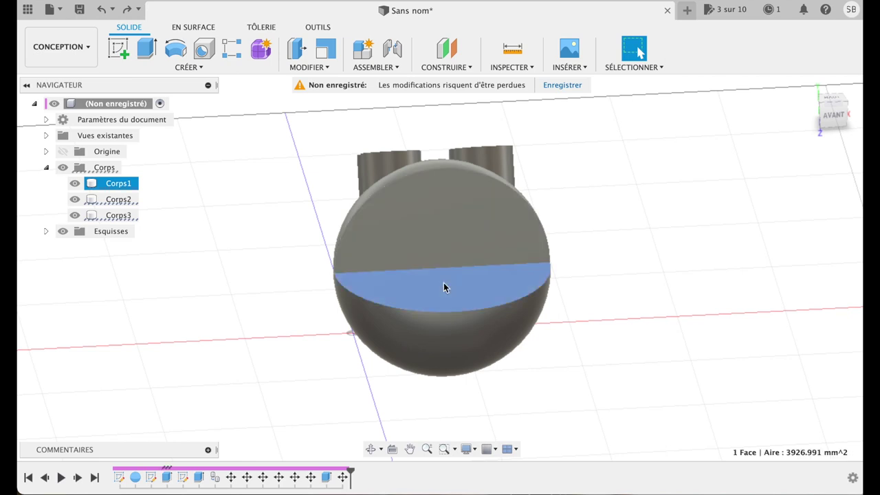
Shell Corps1 through its flat mouth face, Extérieur direction, 4 mm thick.
click(310, 66)
click(308, 126)
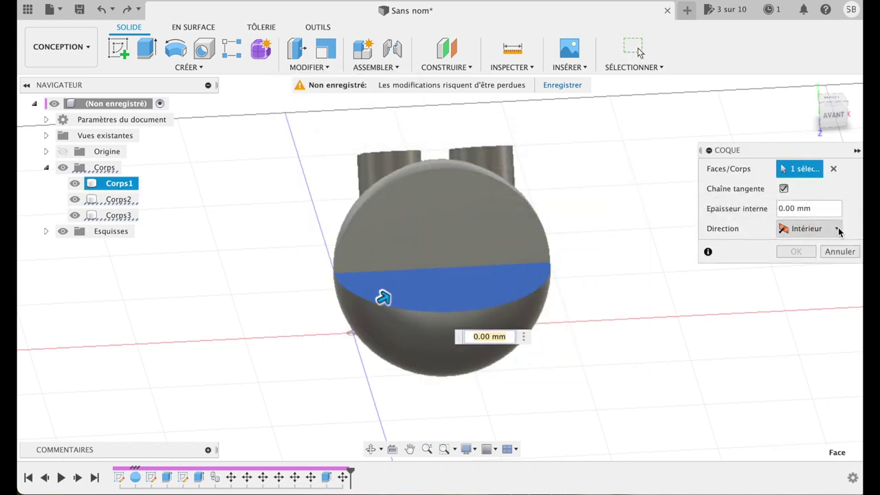
click(839, 230)
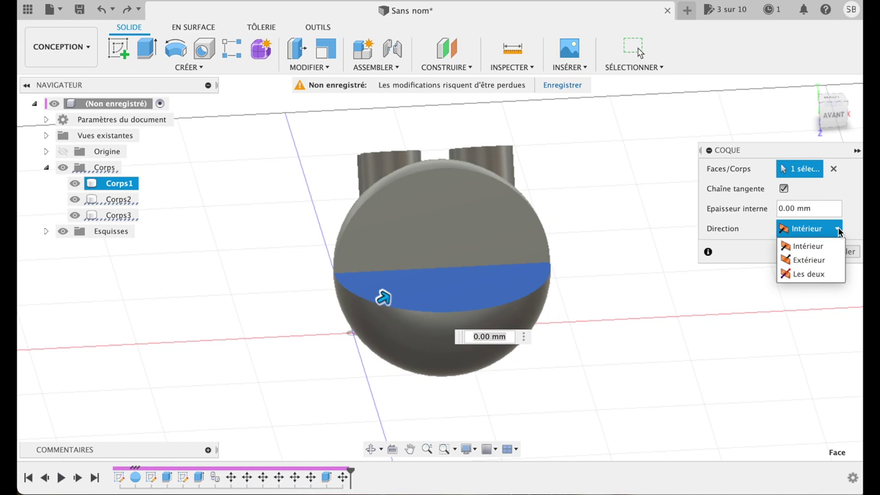
click(822, 259)
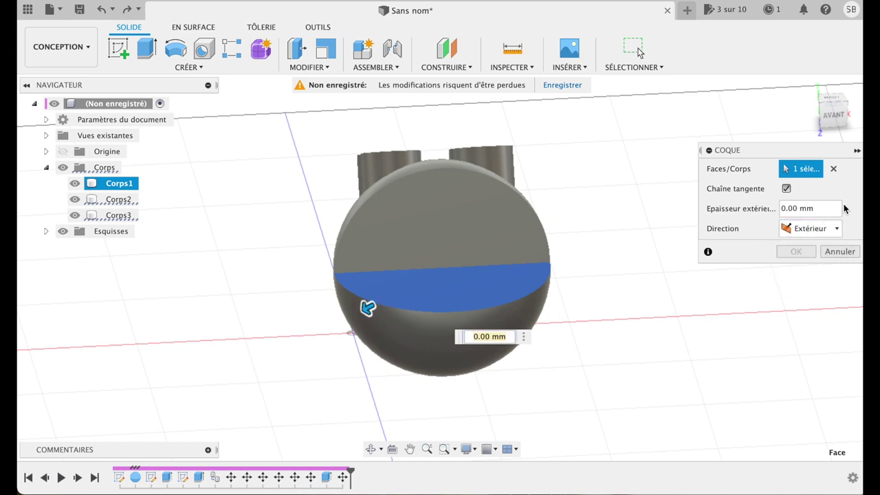
click(849, 209)
click(784, 243)
text(4)
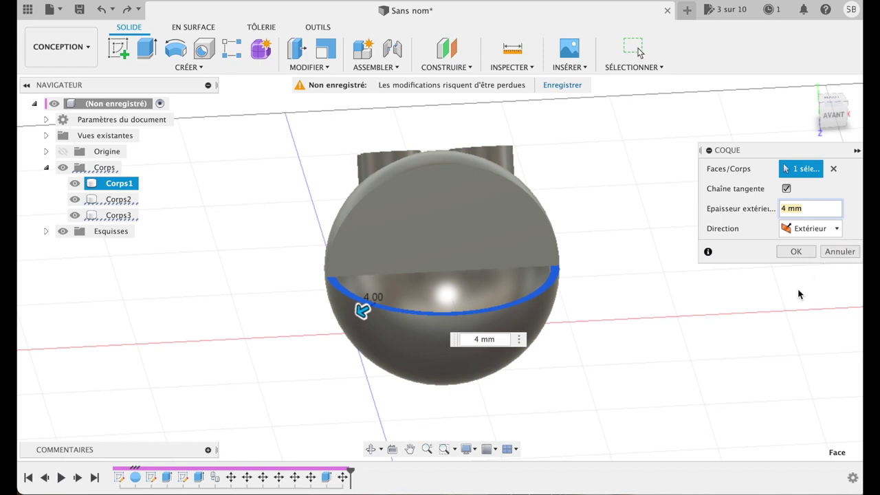
click(796, 252)
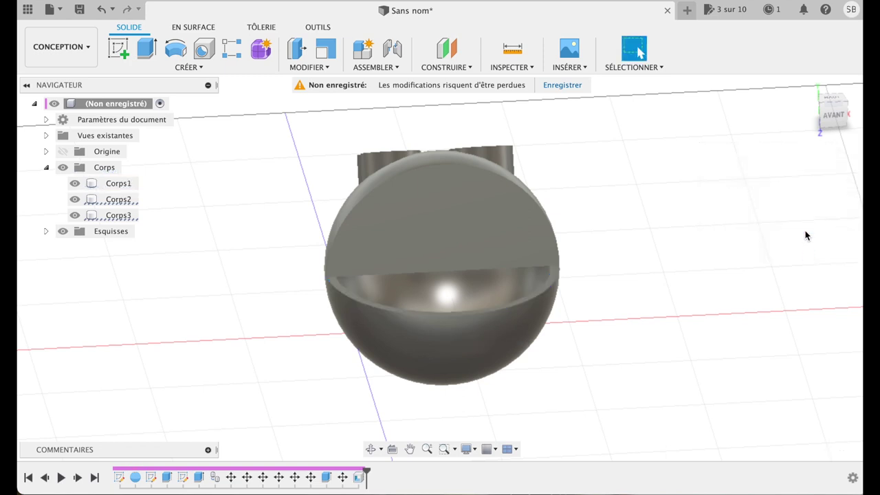
mouse_move(833, 115)
drag(837, 122, 824, 181)
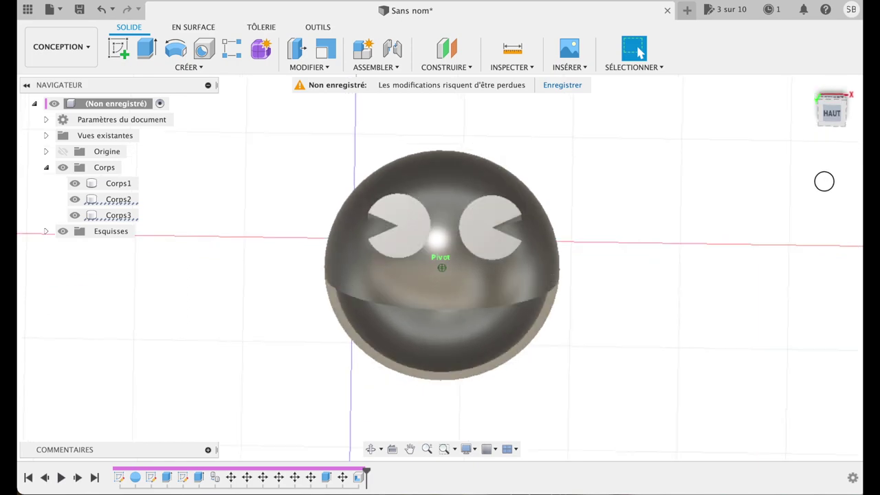
Combine-cut eye bodies Corps2 and Corps3 out of sphere Corps1.
click(315, 69)
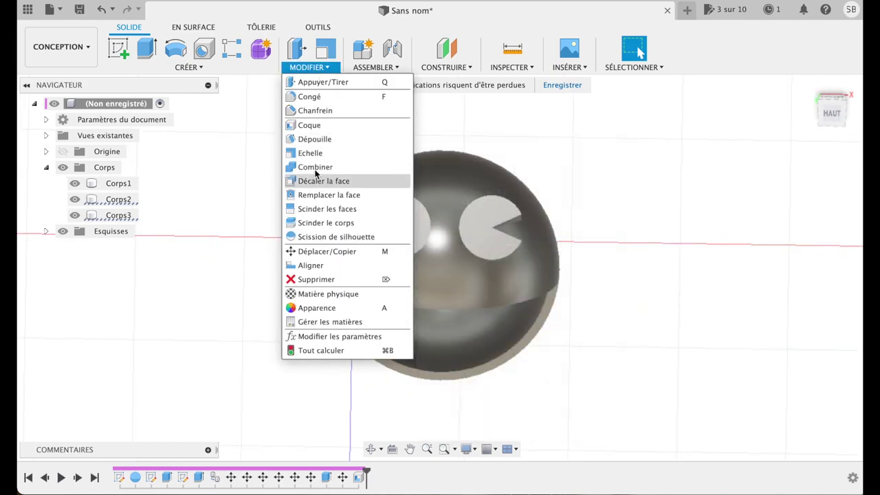
click(317, 167)
click(463, 171)
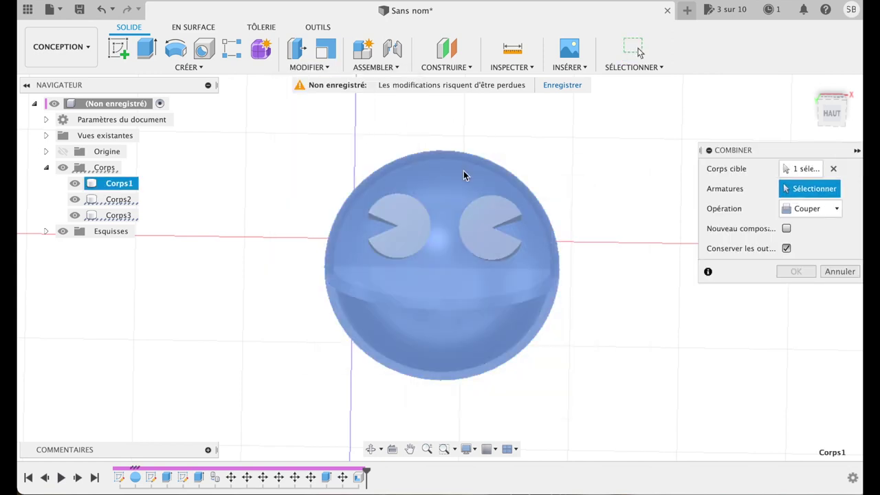
click(491, 218)
click(415, 219)
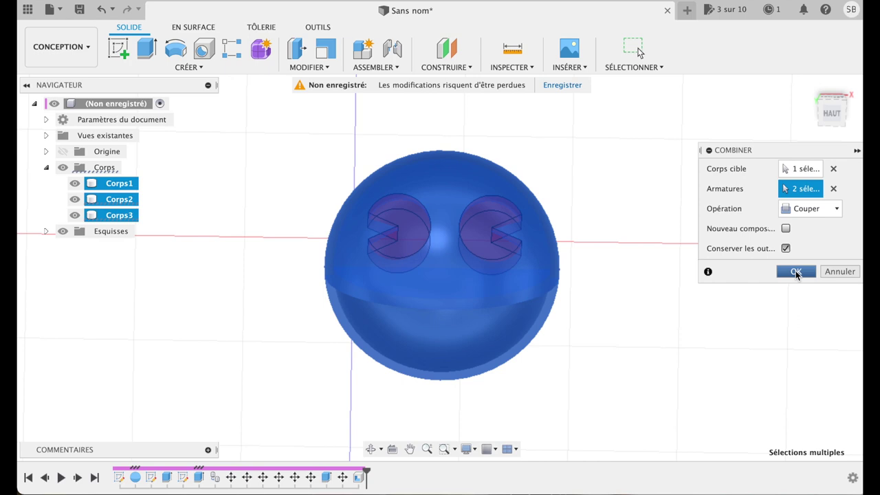
click(796, 272)
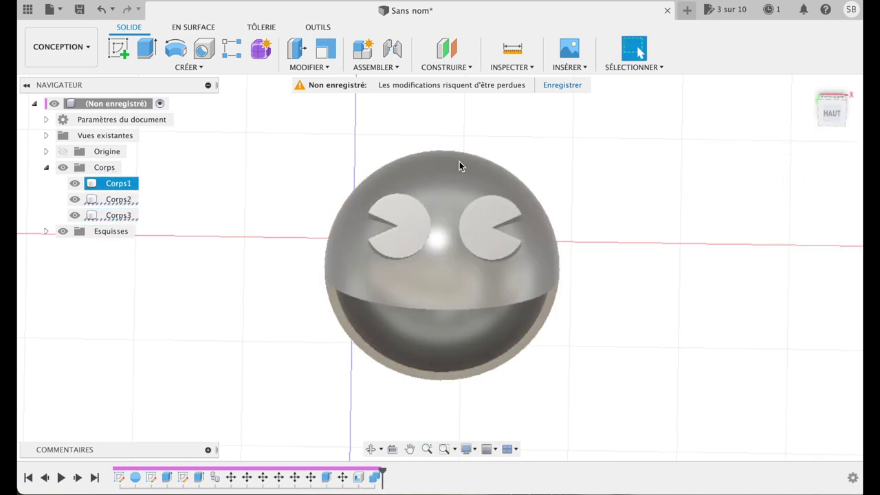
Undo twice, redo the Shell, then redo the Combine cut of both eyes from Corps1.
click(101, 10)
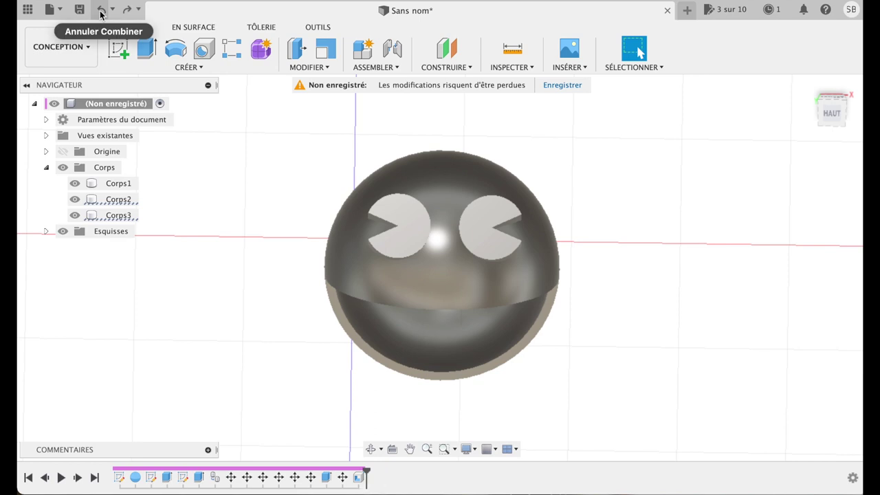
click(101, 10)
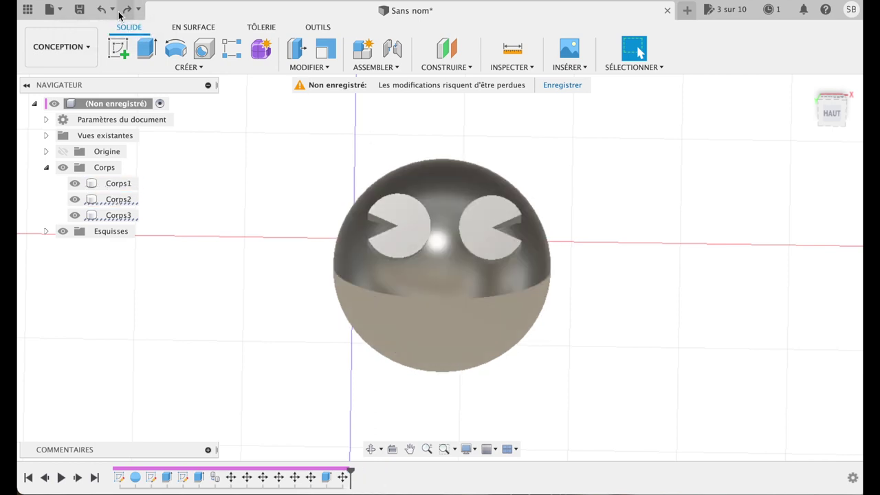
click(127, 10)
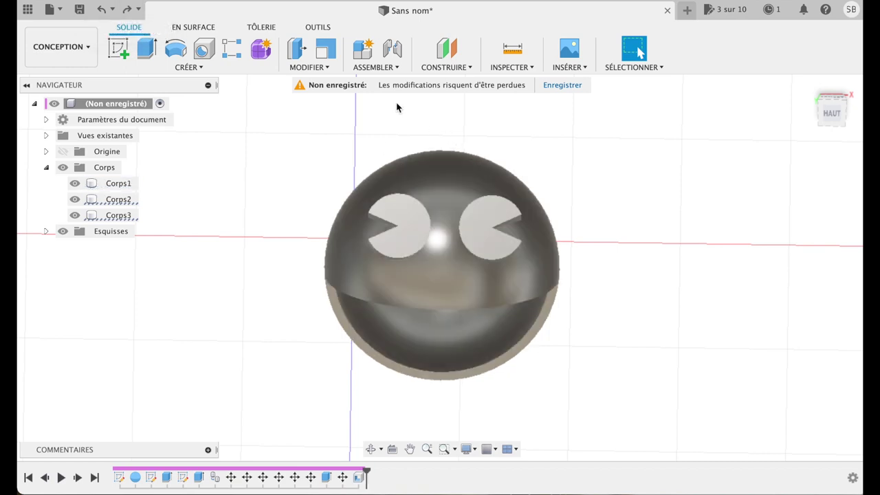
click(317, 68)
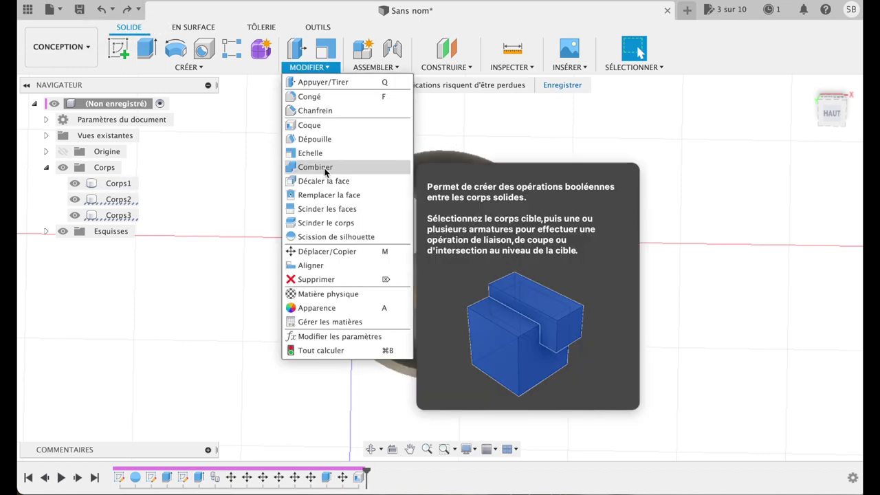
click(329, 172)
click(468, 185)
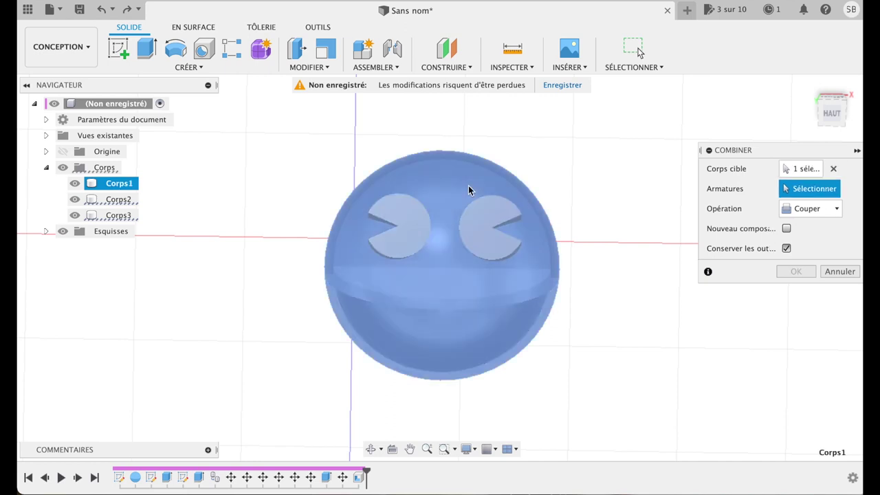
click(490, 221)
click(403, 224)
click(801, 271)
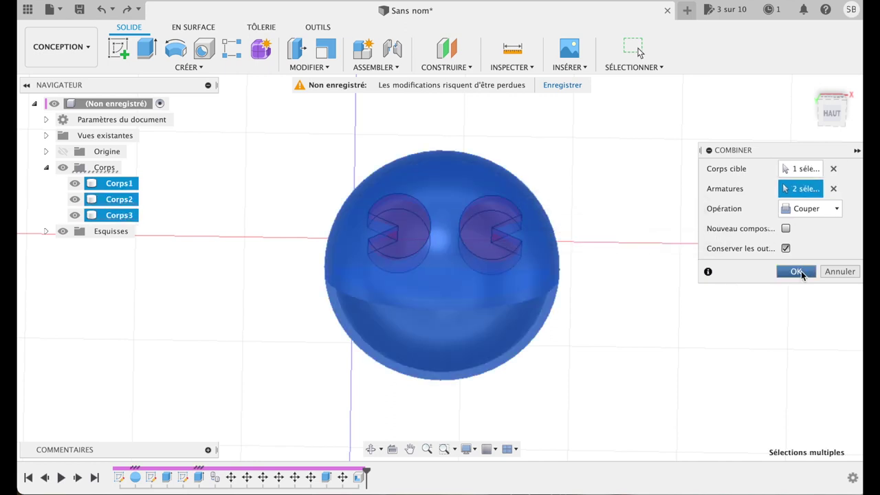
Hide eye bodies Corps2 and Corps3 to reveal the eye holes.
click(74, 199)
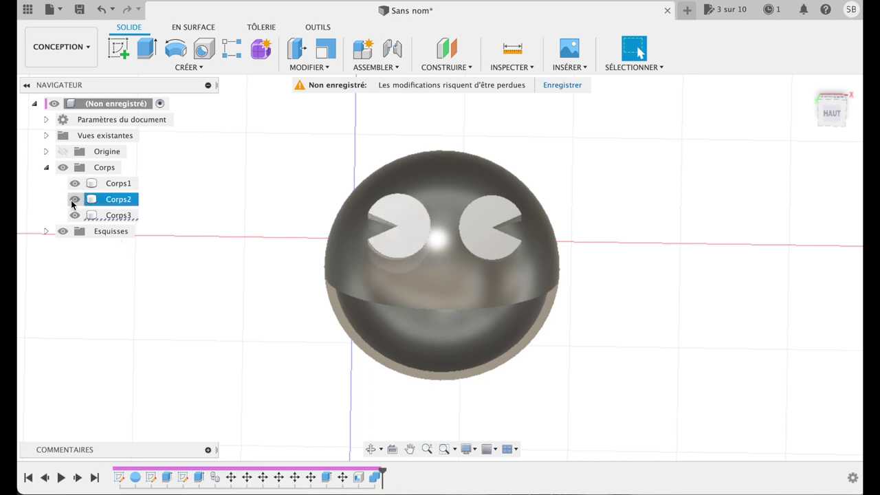
click(74, 200)
click(74, 215)
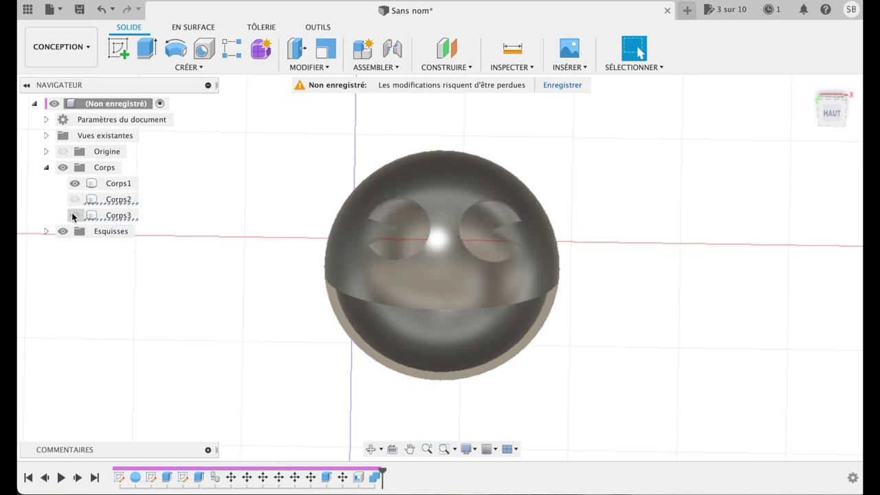
Orbit toward the front, return to the Home isometric view, and select Corps1.
mouse_move(832, 110)
mouse_move(836, 117)
mouse_down()
mouse_move(811, 47)
mouse_move(752, 153)
mouse_move(724, 161)
mouse_move(770, 140)
mouse_move(808, 96)
mouse_move(788, 65)
mouse_up()
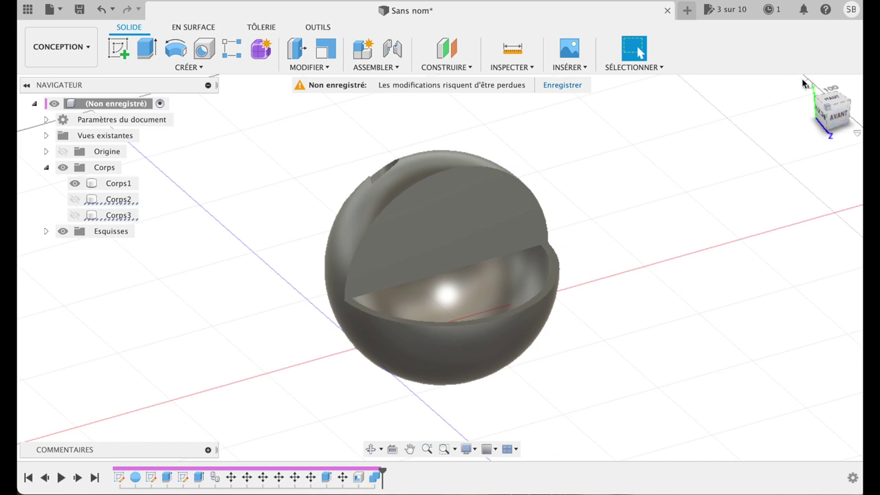
click(810, 84)
click(812, 84)
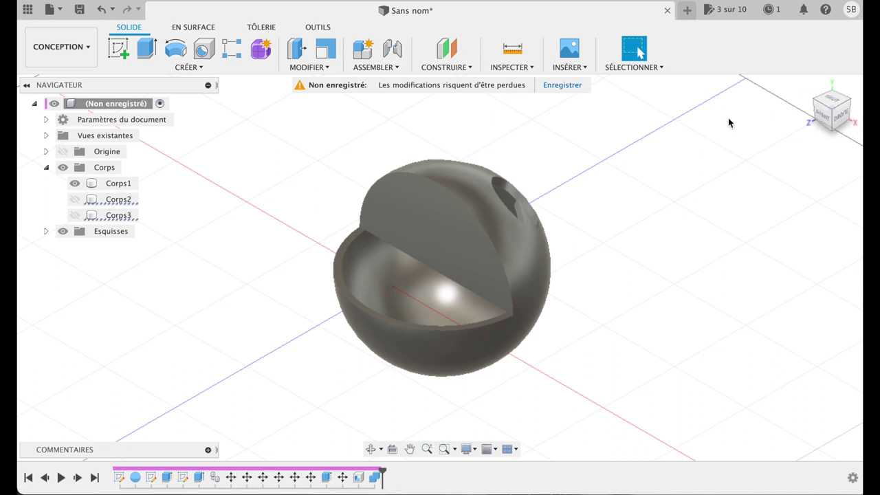
click(125, 184)
Open Apparence for Corps1, raise the panel, and browse the library into the Plastique folder.
right_click(124, 185)
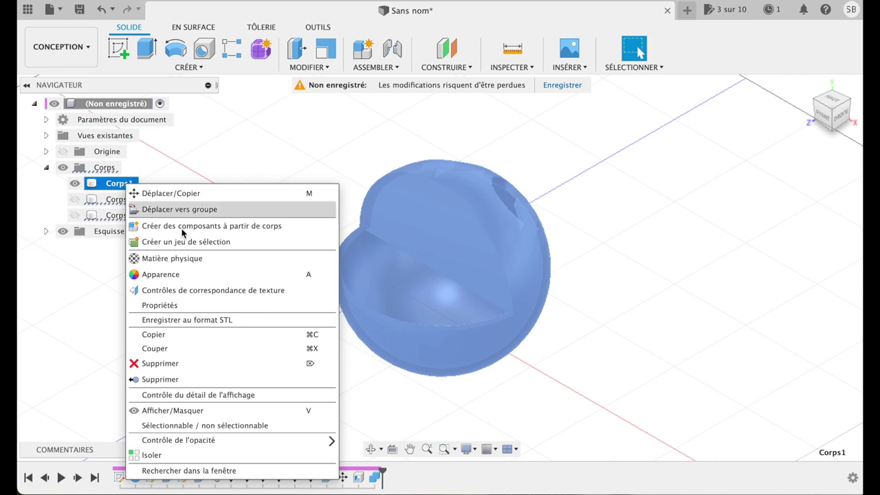
click(169, 275)
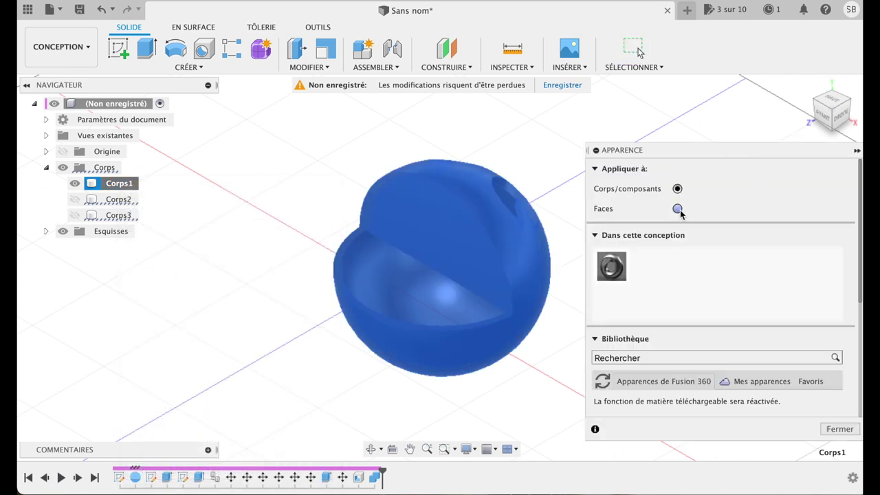
drag(720, 151, 709, 81)
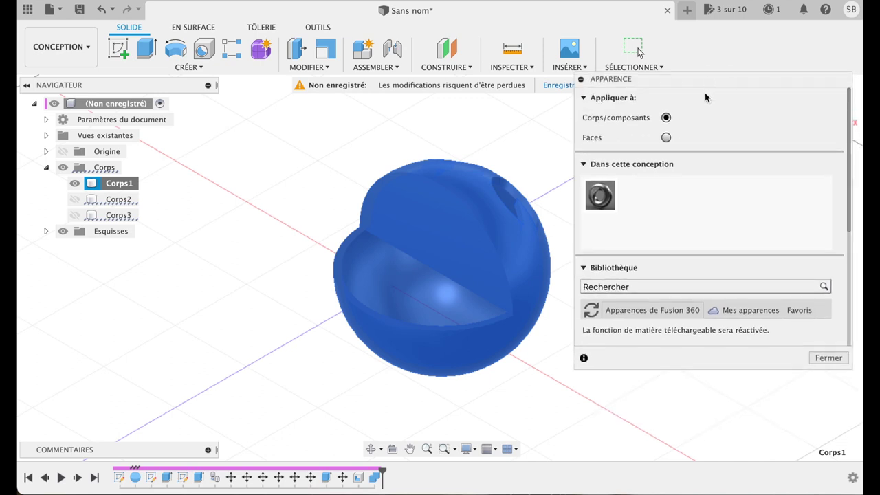
click(585, 270)
click(584, 269)
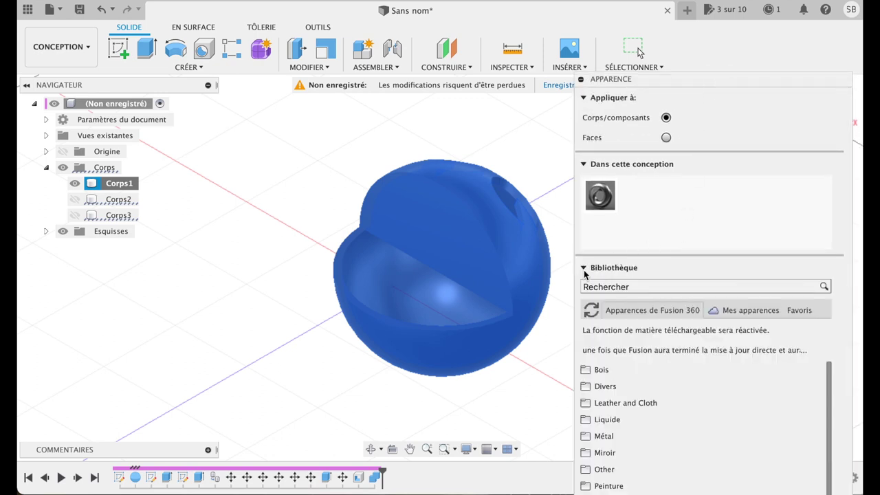
scroll(620, 403, down, 3)
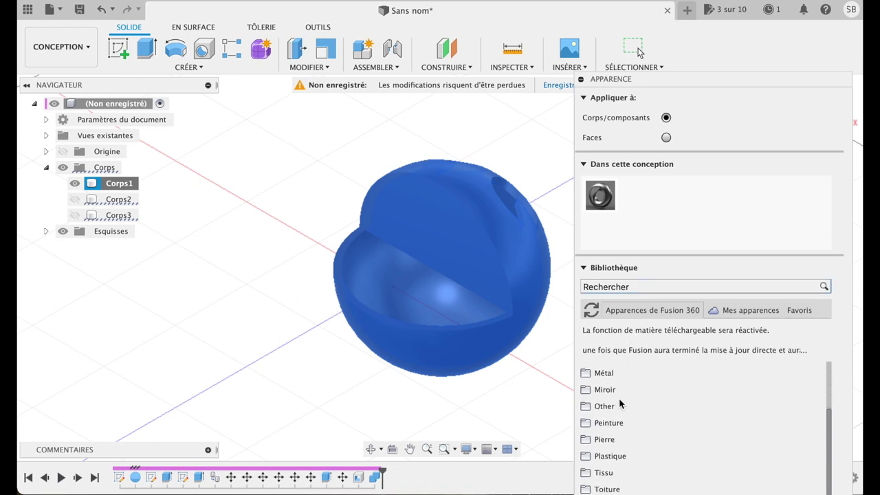
click(593, 457)
drag(604, 482, 692, 253)
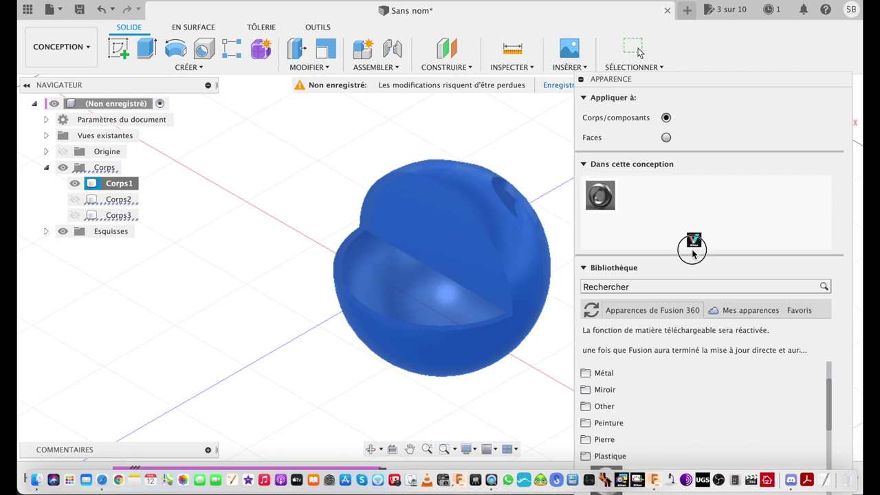
Add ABS (blanc) to the design, recolour it bright yellow, and apply it to the sphere.
drag(608, 485, 674, 218)
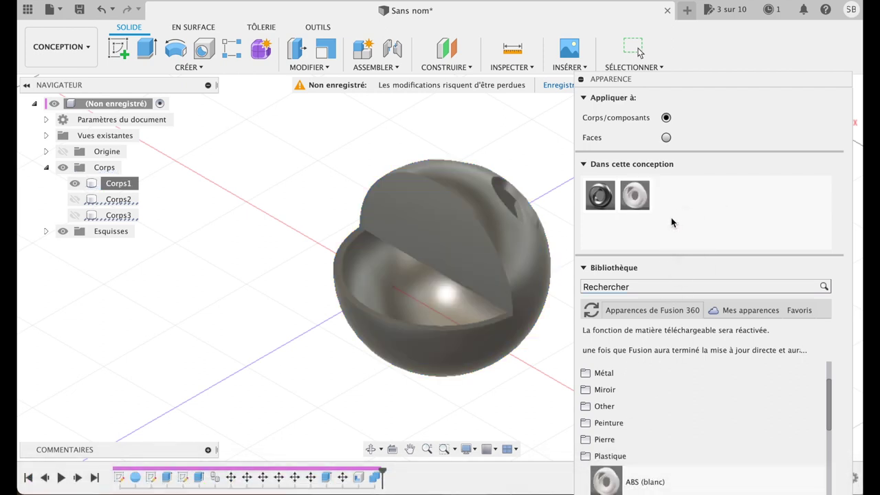
double_click(637, 199)
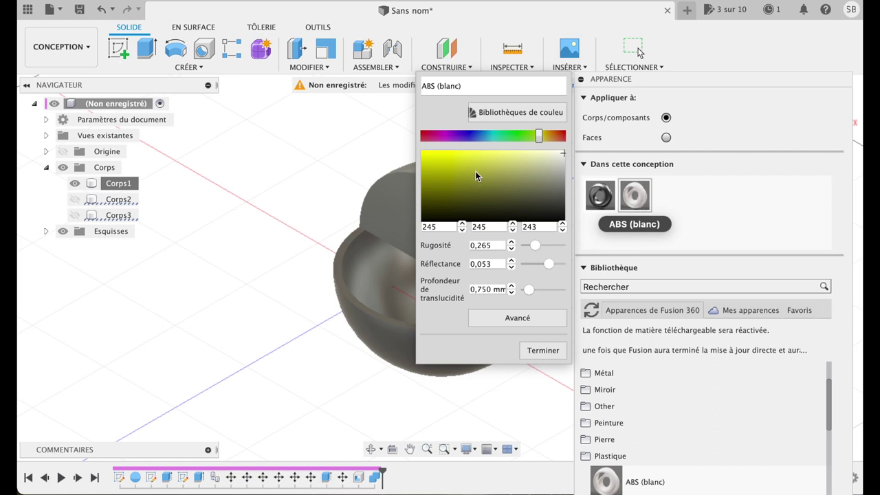
drag(563, 156, 425, 157)
drag(443, 173, 431, 160)
mouse_move(431, 160)
mouse_down()
mouse_move(418, 156)
mouse_move(425, 158)
mouse_up()
click(539, 351)
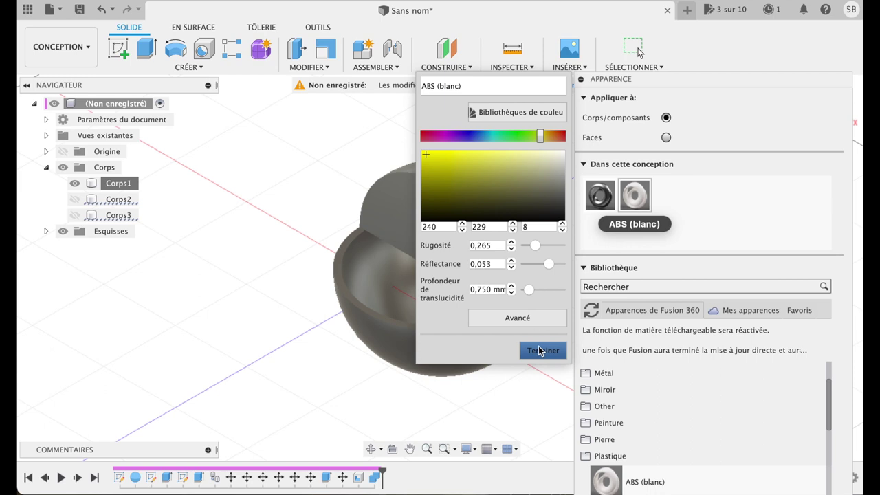
mouse_move(634, 196)
mouse_down()
mouse_move(553, 244)
mouse_move(535, 270)
mouse_up()
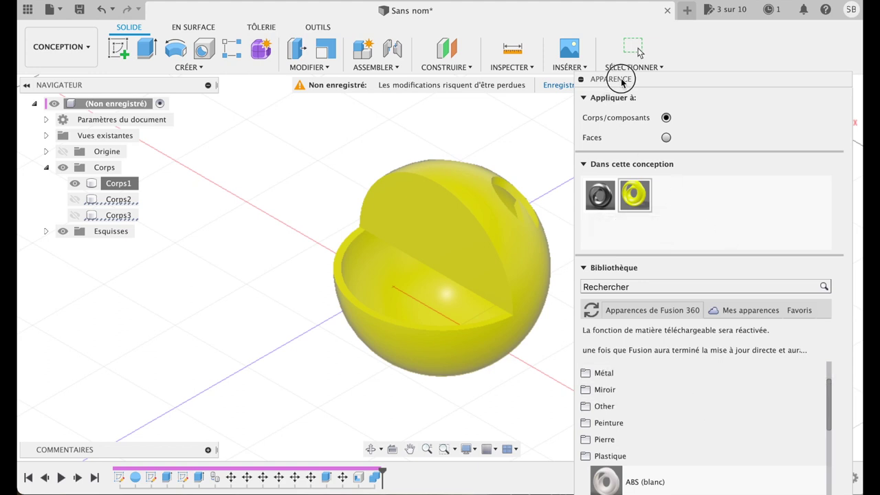
Move the Apparence panel aside and close it, reopening it once with A before closing.
drag(620, 81, 590, 6)
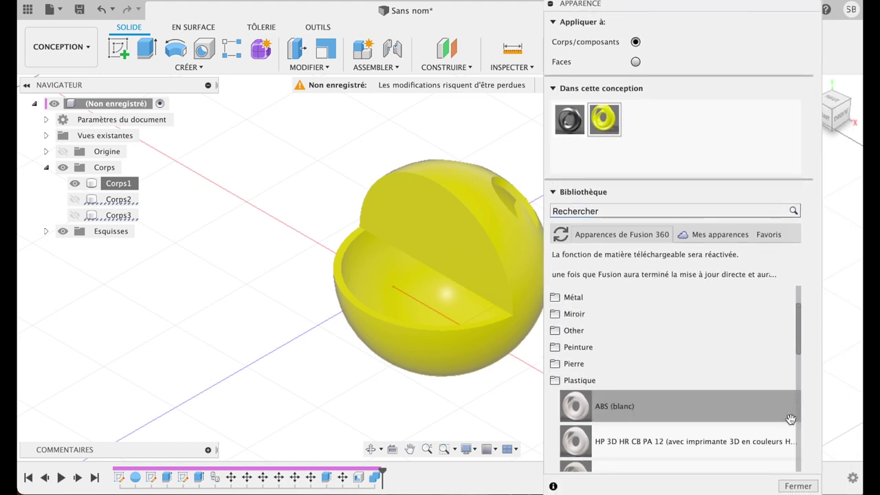
click(798, 487)
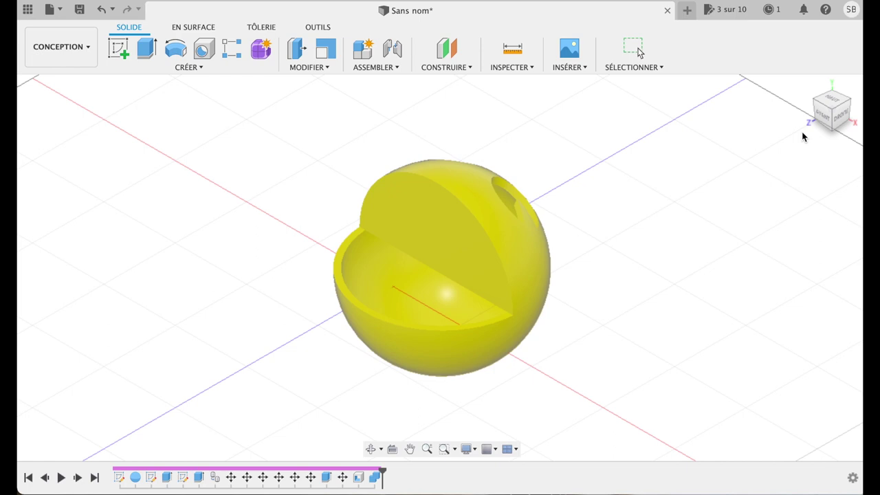
key(a)
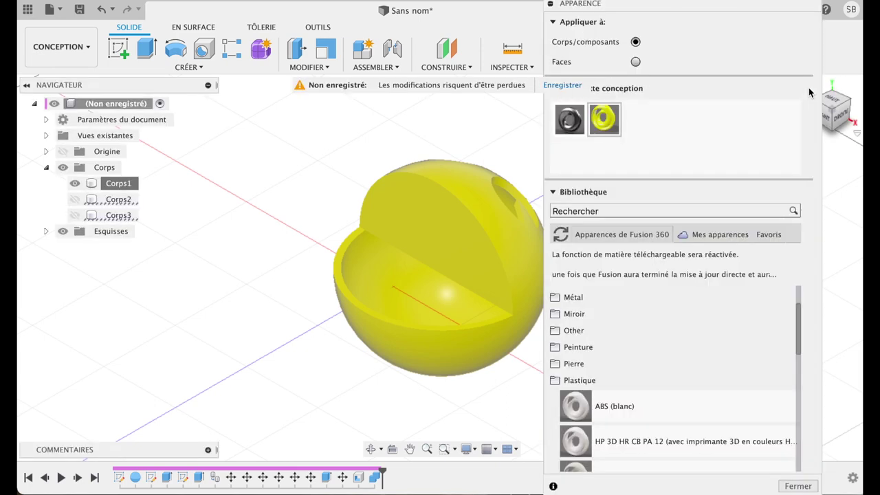
click(801, 487)
mouse_move(832, 109)
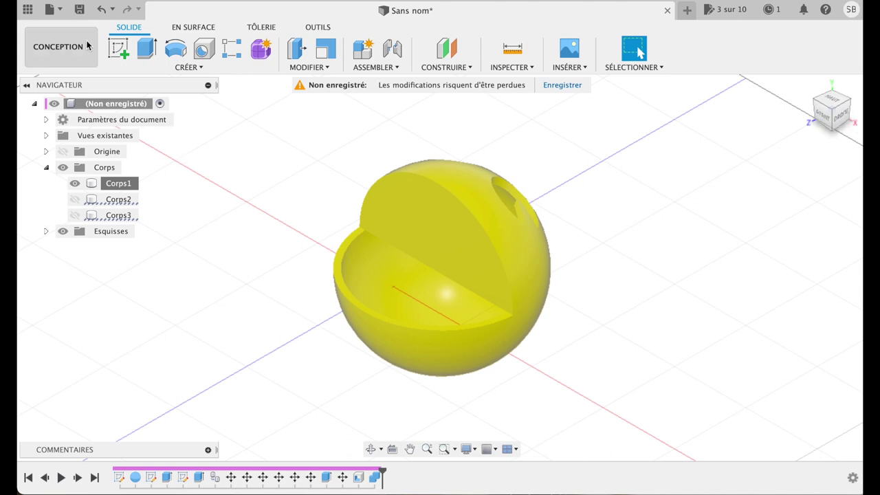
click(87, 46)
Switch to the RENDU workspace, collapse the render gallery, return to Home view, and select Corps1 to move.
click(81, 127)
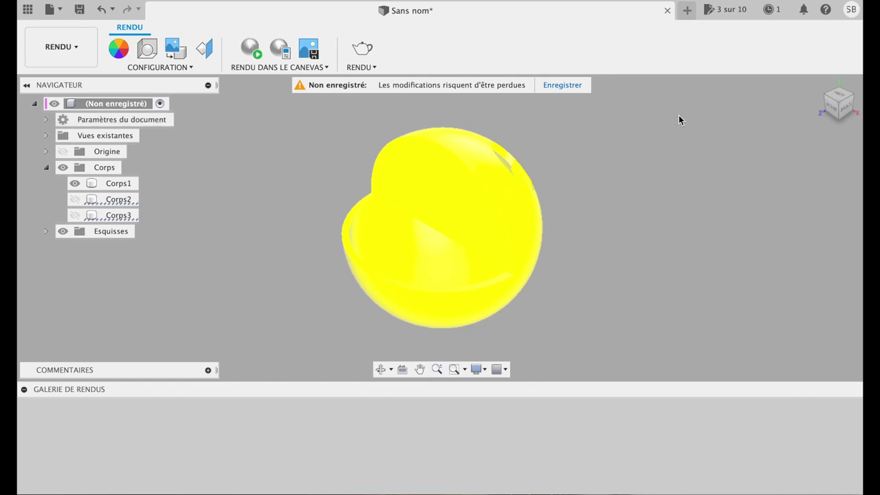
click(24, 390)
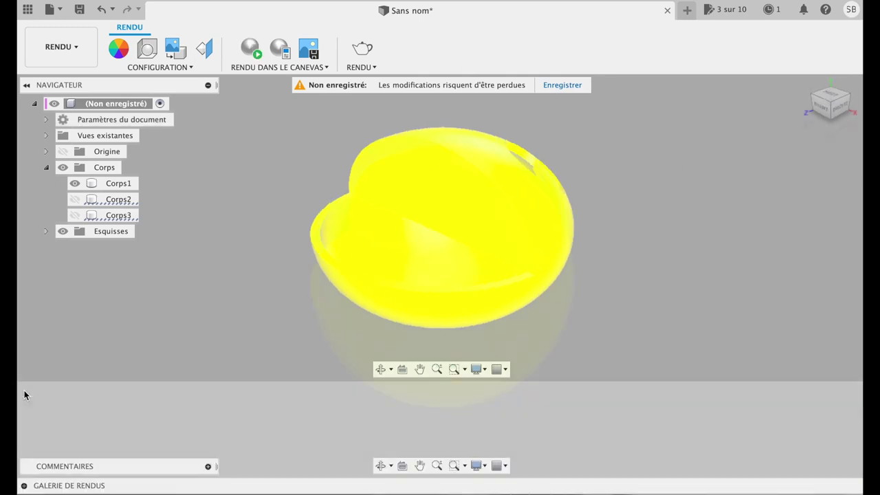
mouse_move(829, 110)
mouse_down()
mouse_move(753, 200)
mouse_move(787, 128)
mouse_up()
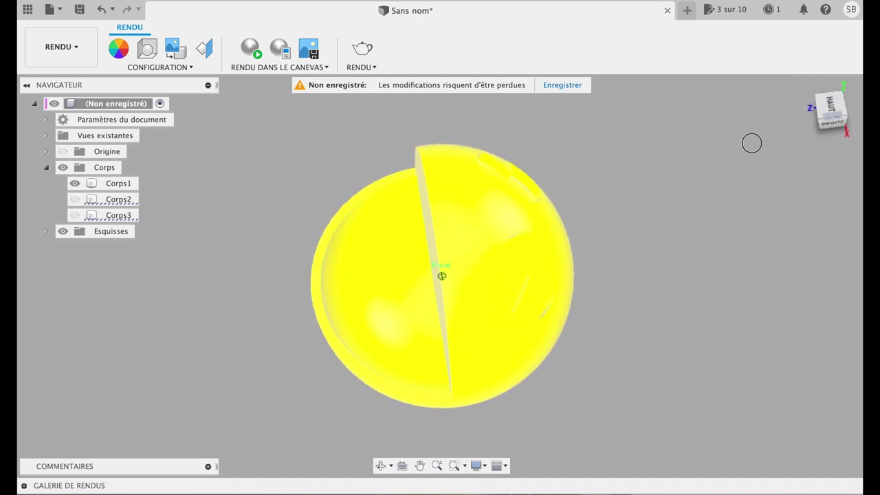
mouse_move(762, 144)
shift+middle_down()
mouse_move(753, 157)
mouse_move(798, 130)
mouse_move(843, 145)
mouse_move(841, 171)
mouse_move(861, 161)
mouse_move(815, 152)
shift+middle_up()
click(805, 86)
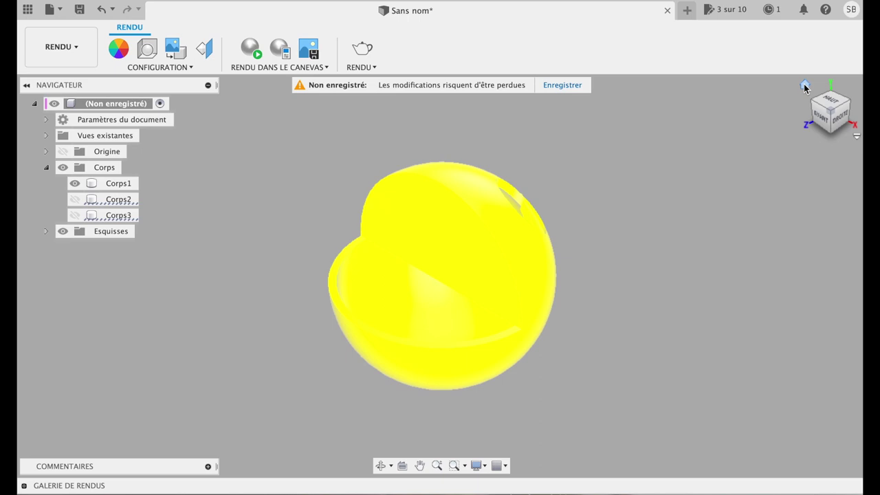
click(113, 184)
key(m)
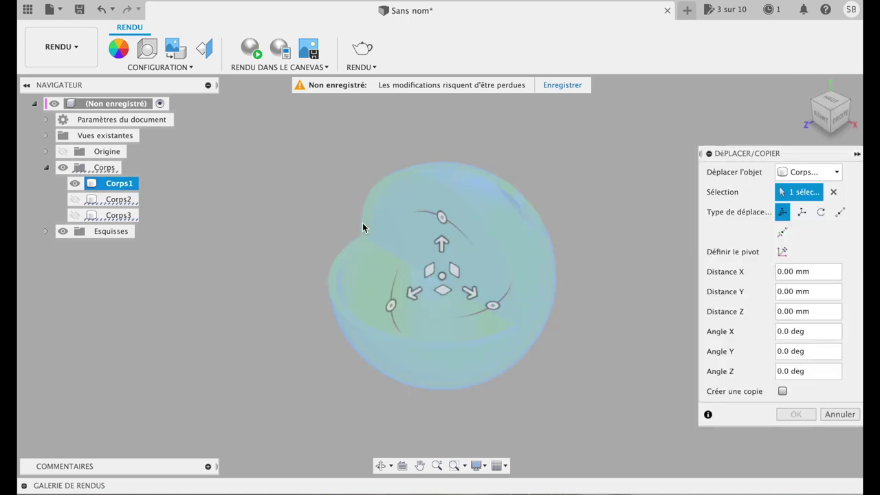
Rotate Corps1 35° about the X axis, then return to the Home view.
click(394, 311)
drag(397, 319, 401, 333)
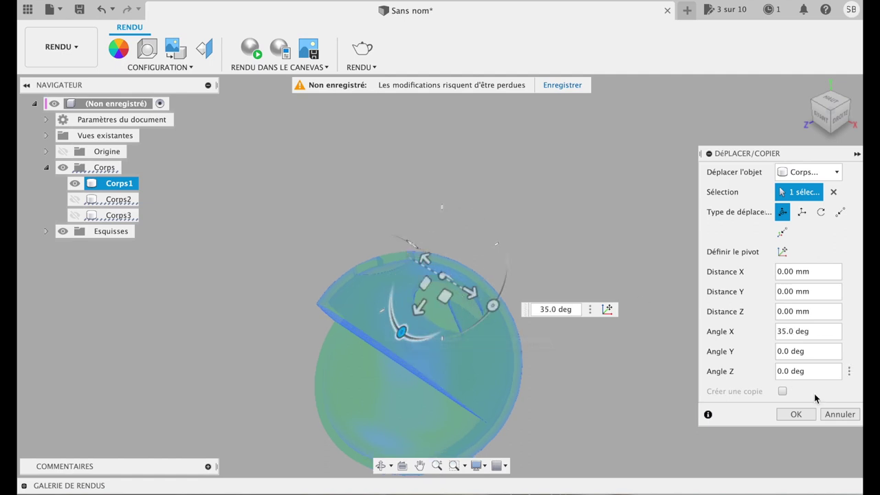
click(798, 415)
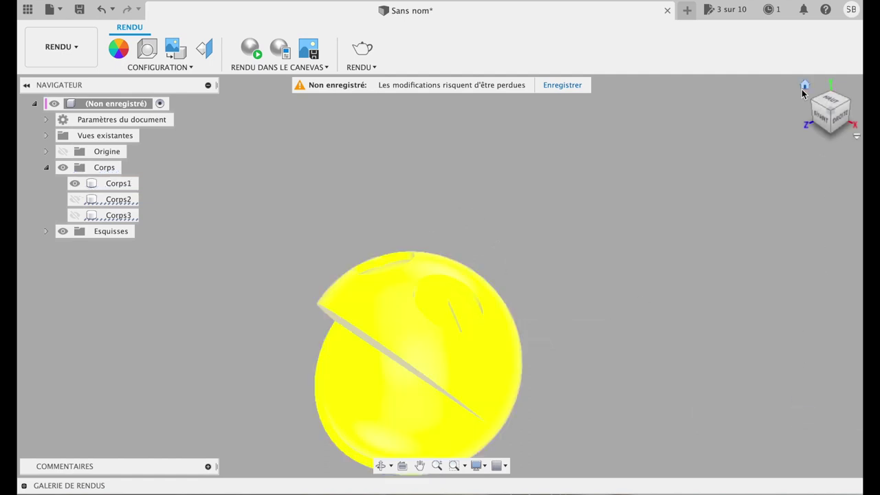
click(806, 86)
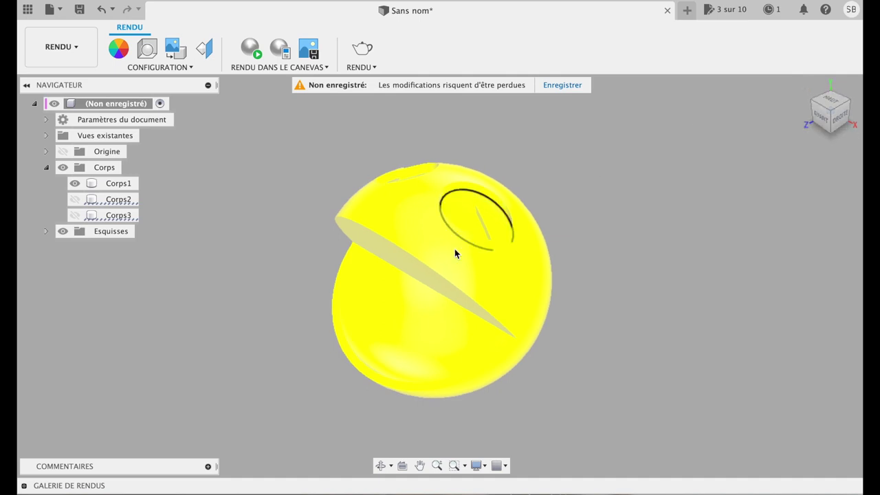
click(461, 216)
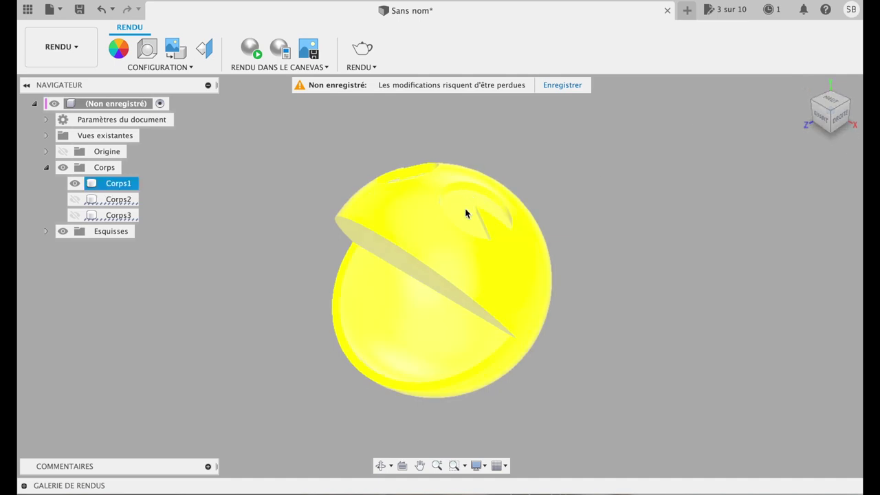
key(Escape)
click(77, 59)
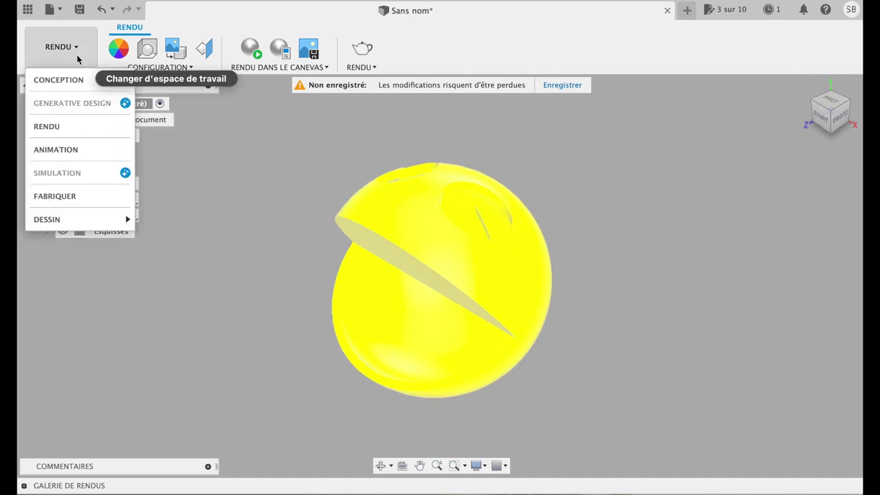
Switch to the CONCEPTION workspace and open Apparence from the mouth's flat face.
click(65, 80)
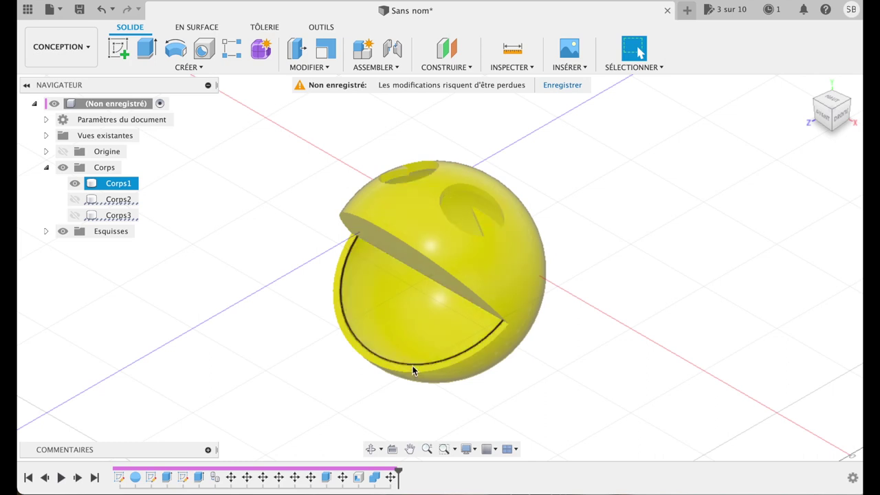
click(437, 273)
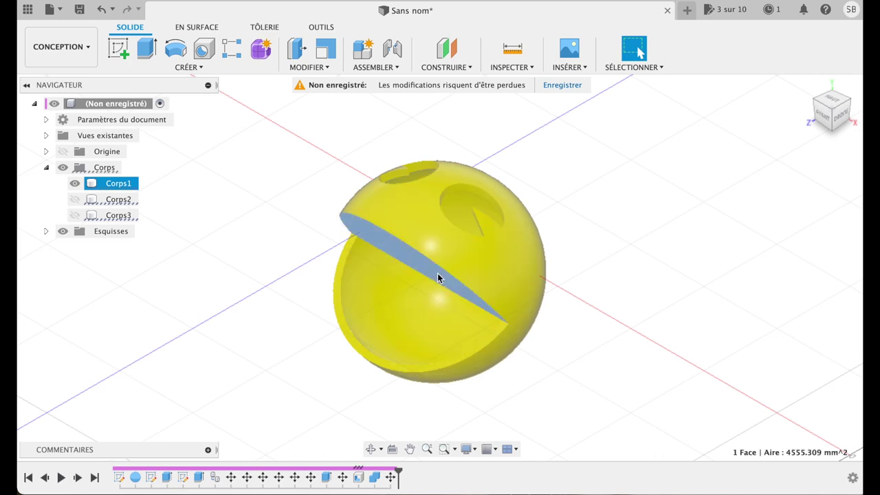
right_click(437, 273)
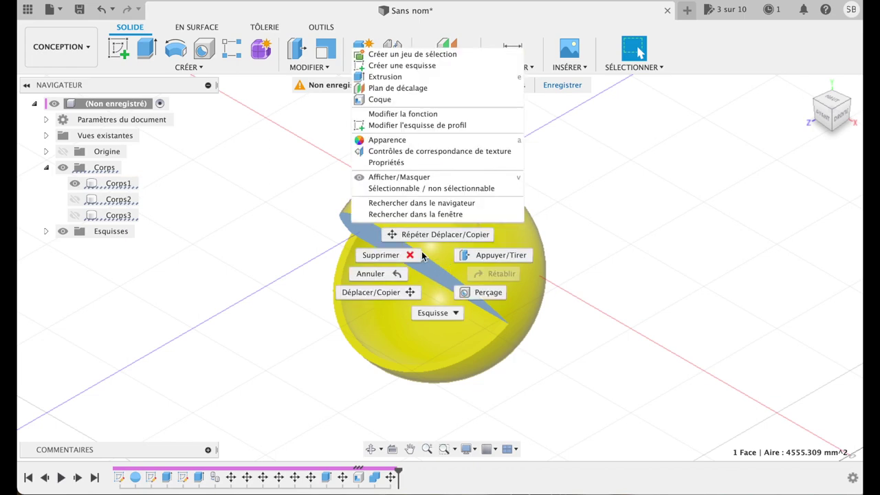
click(396, 140)
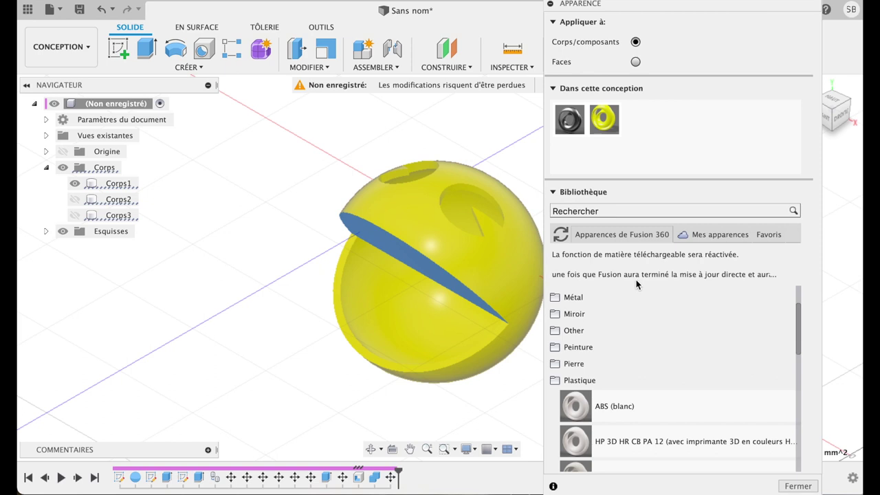
Add ABS (blanc) recoloured to black RGB 0,0,0, apply it to the body, then undo that.
drag(579, 416, 701, 149)
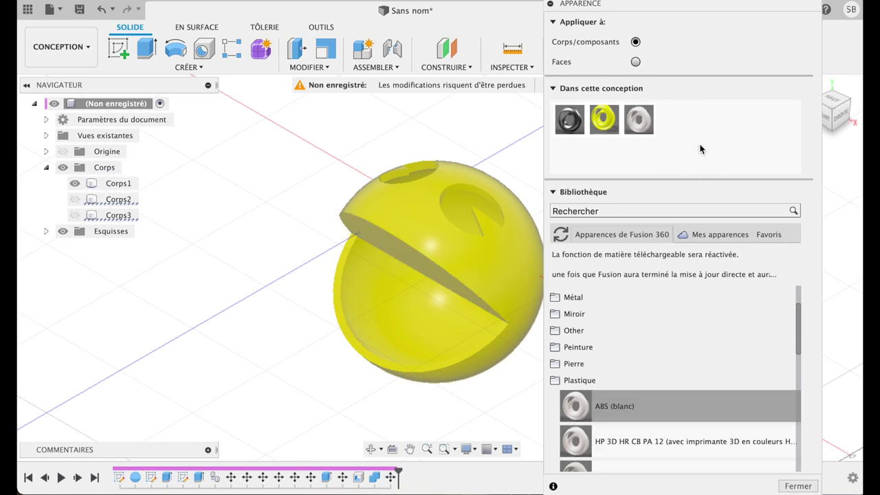
double_click(644, 119)
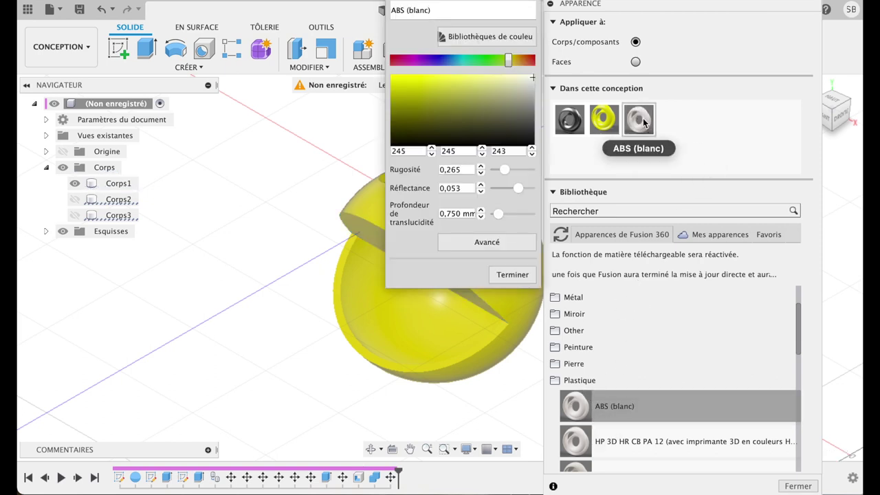
drag(533, 82, 531, 154)
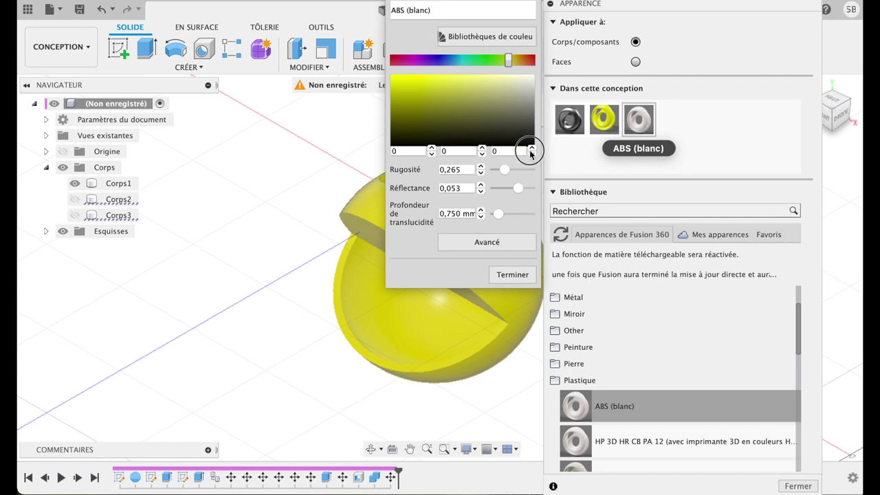
click(513, 275)
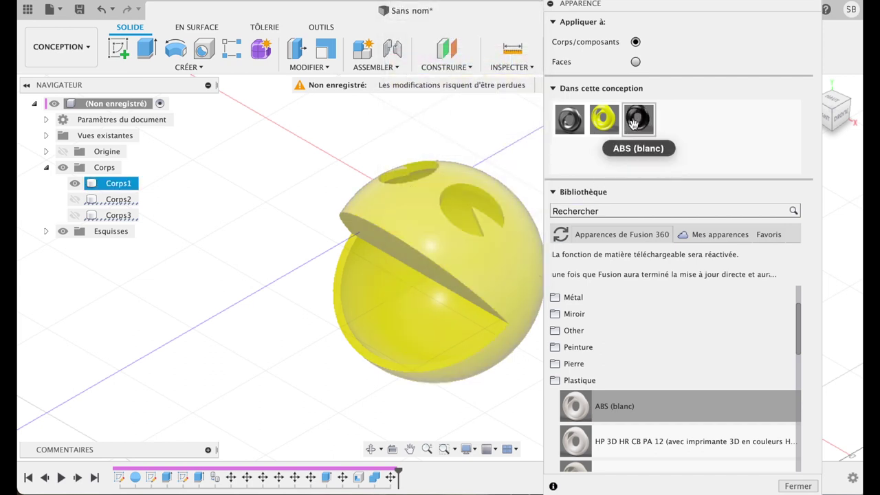
drag(630, 130, 436, 274)
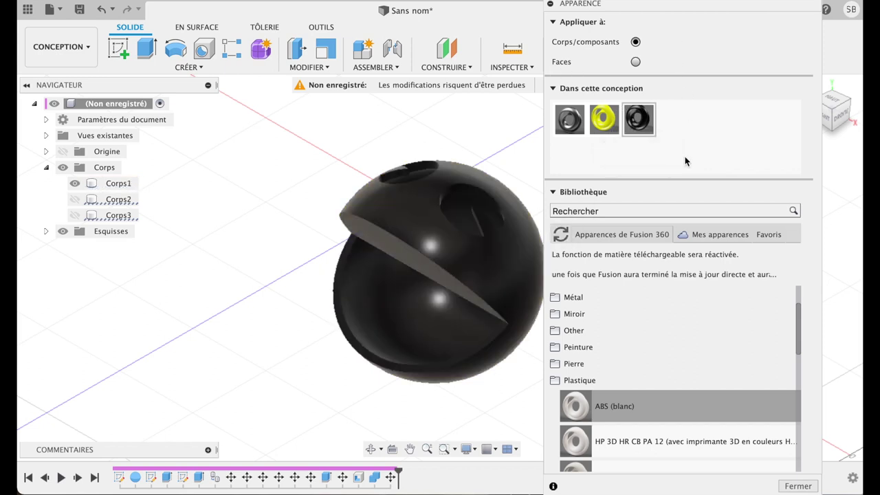
click(103, 12)
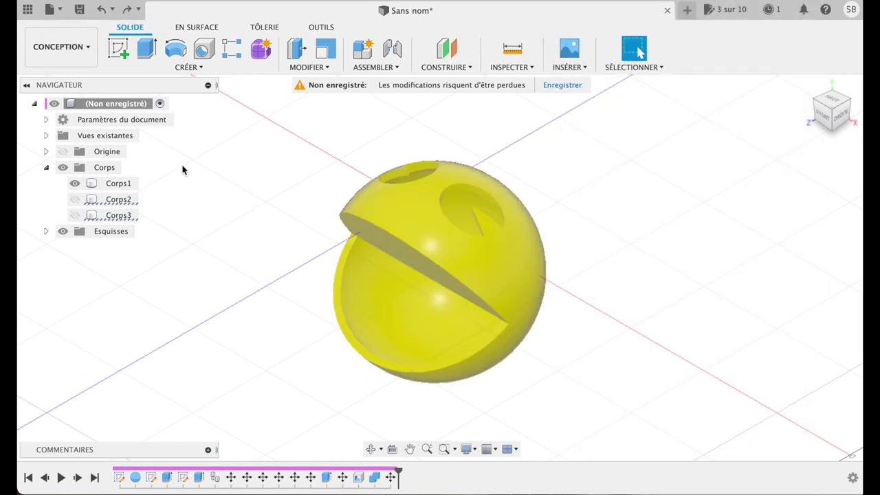
In Corps1's Apparence, paint the mouth interior black and the outer shell yellow, then close.
click(133, 184)
right_click(133, 185)
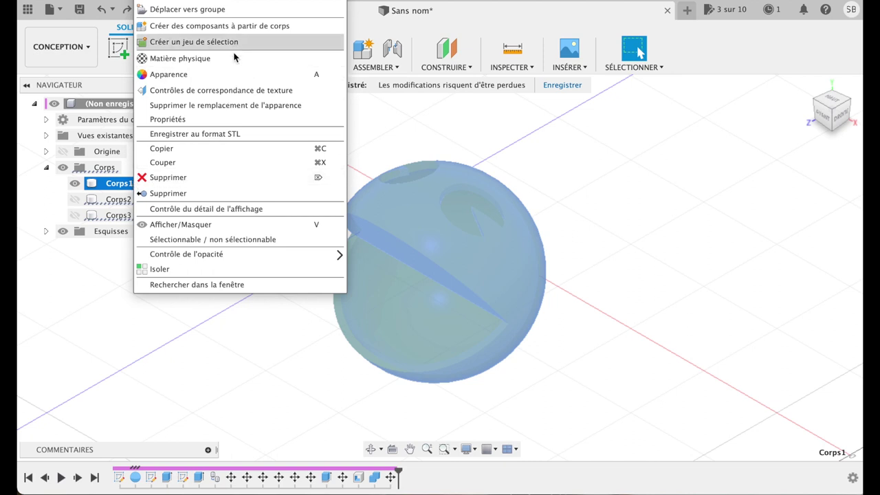
click(231, 77)
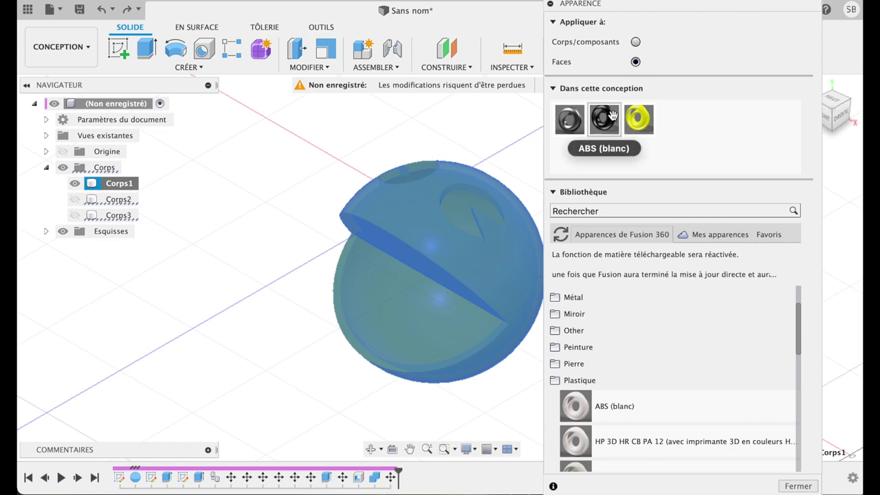
drag(611, 115, 423, 265)
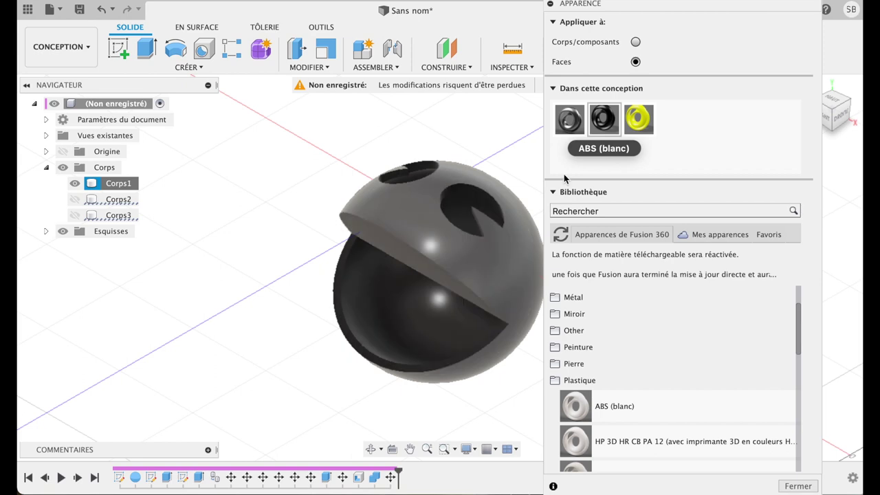
drag(612, 145, 528, 246)
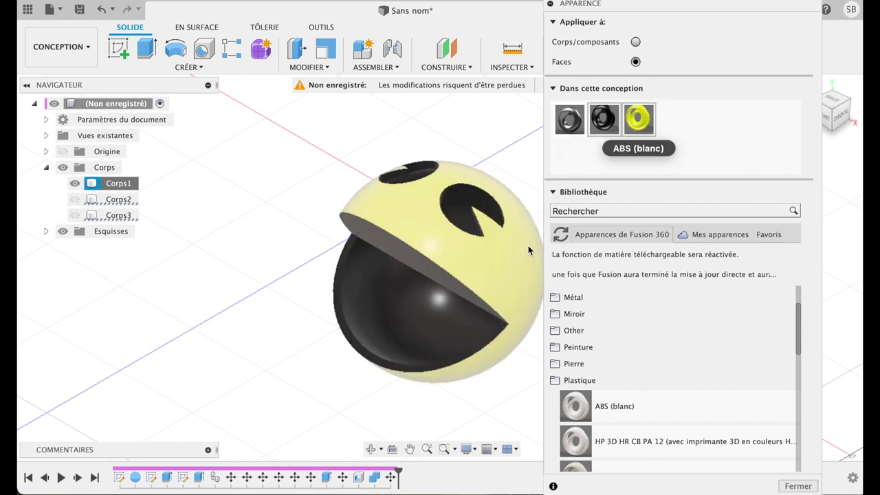
click(798, 486)
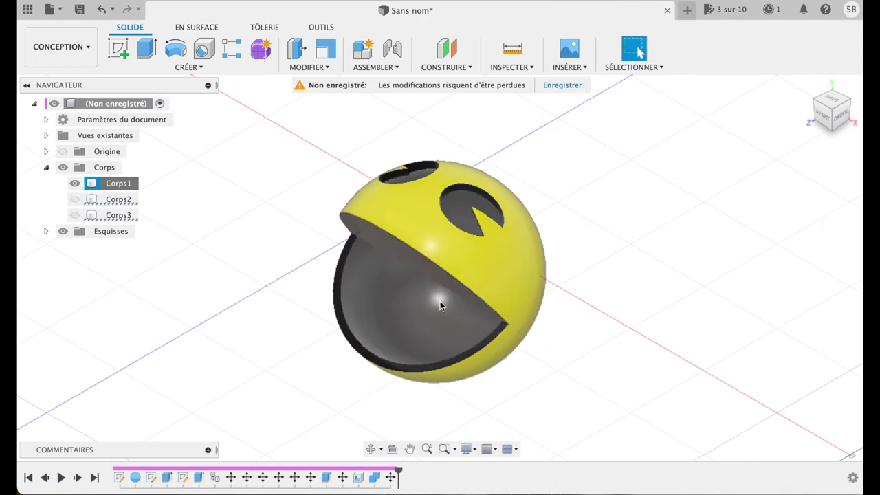
click(61, 47)
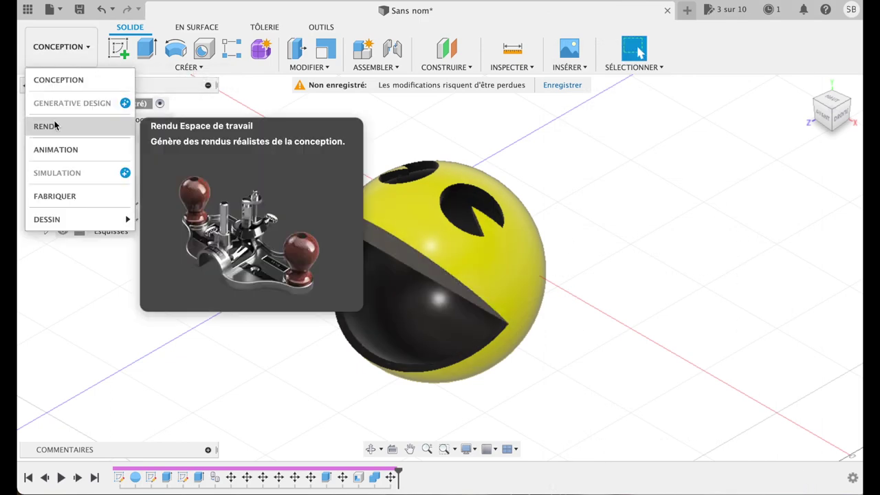
click(55, 124)
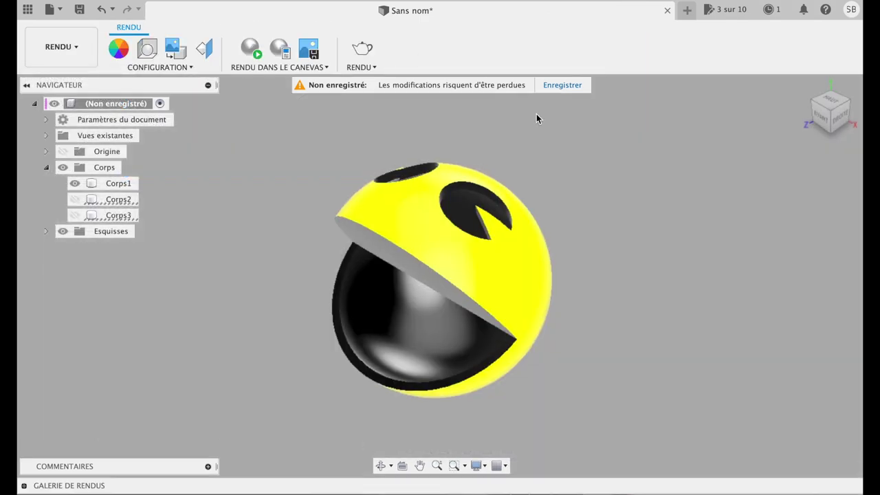
mouse_move(832, 104)
mouse_down()
mouse_move(851, 98)
mouse_move(825, 60)
mouse_move(739, 128)
mouse_move(670, 92)
mouse_move(723, 78)
mouse_move(727, 104)
mouse_move(727, 90)
mouse_move(727, 97)
mouse_move(750, 85)
mouse_move(764, 94)
mouse_move(758, 108)
mouse_up()
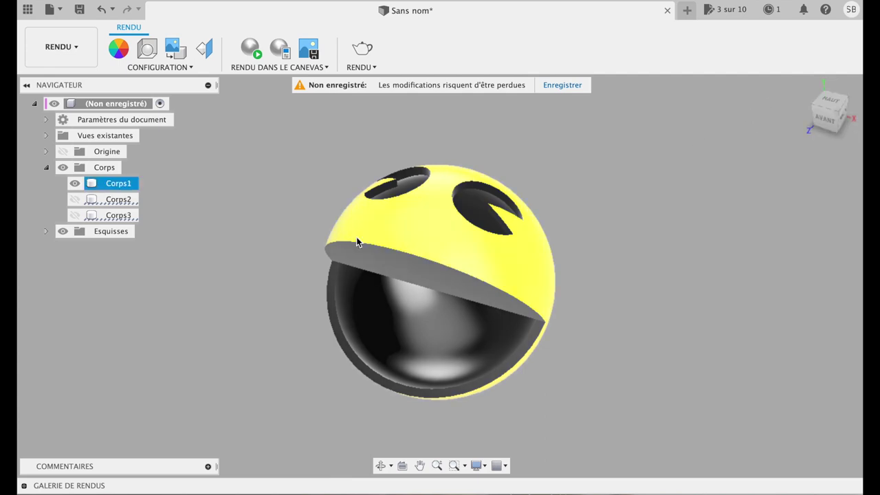
click(74, 51)
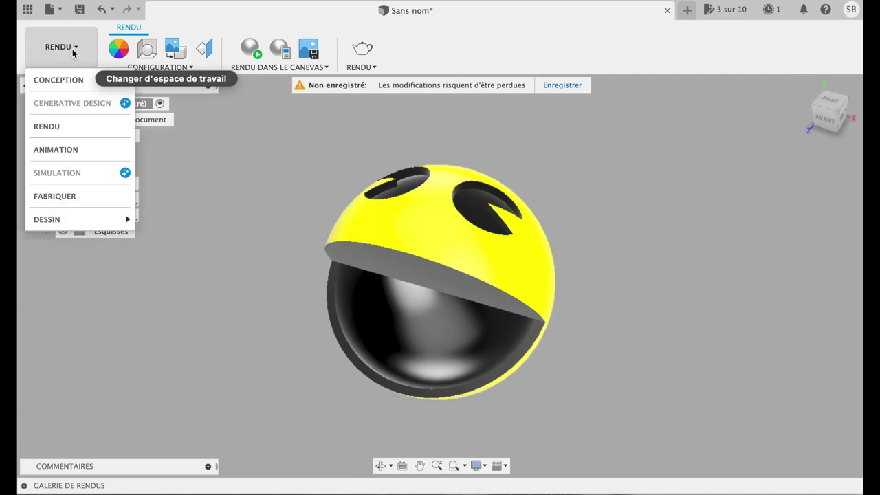
click(76, 80)
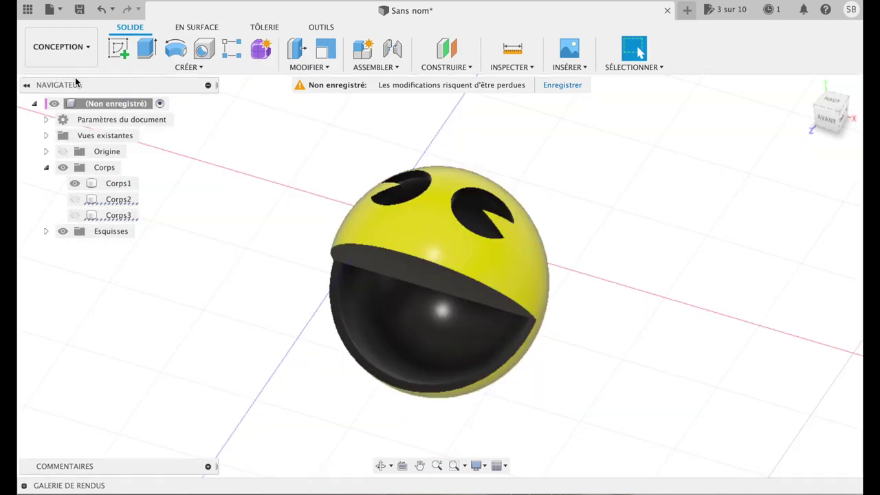